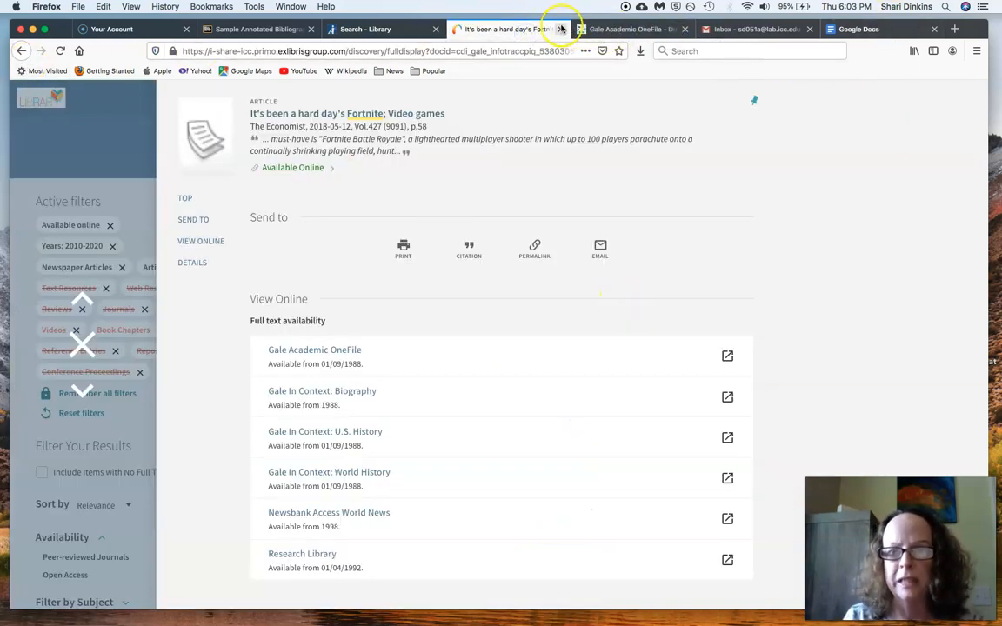
Generate the article's MLA (8th edition) citation and copy it to the clipboard.
{"action": "left_click", "coordinate": [472, 254]}
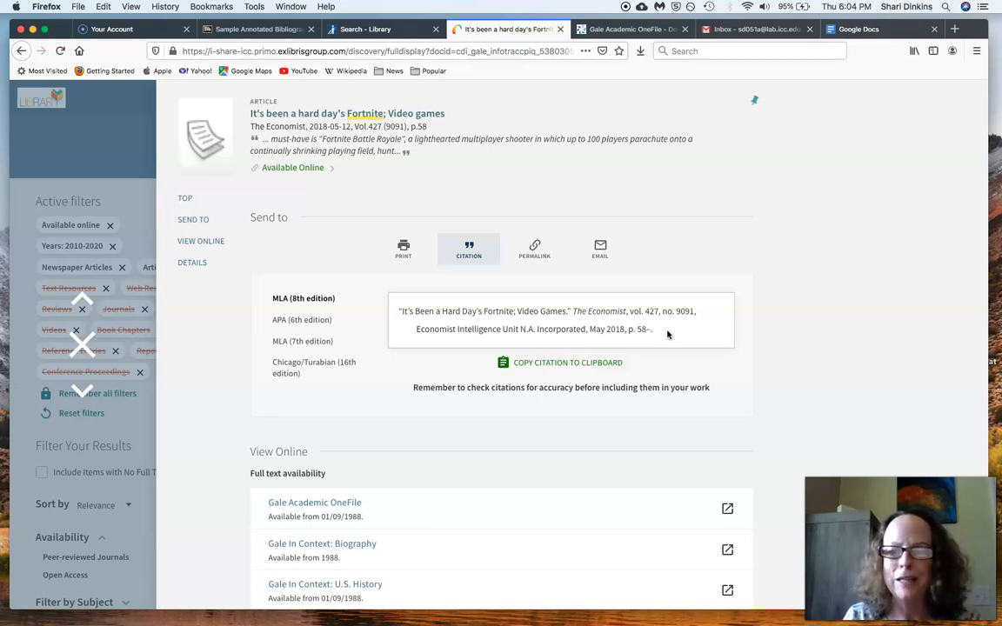
{"action": "left_click", "coordinate": [597, 373]}
{"action": "left_click", "coordinate": [287, 298]}
{"action": "left_click", "coordinate": [287, 298]}
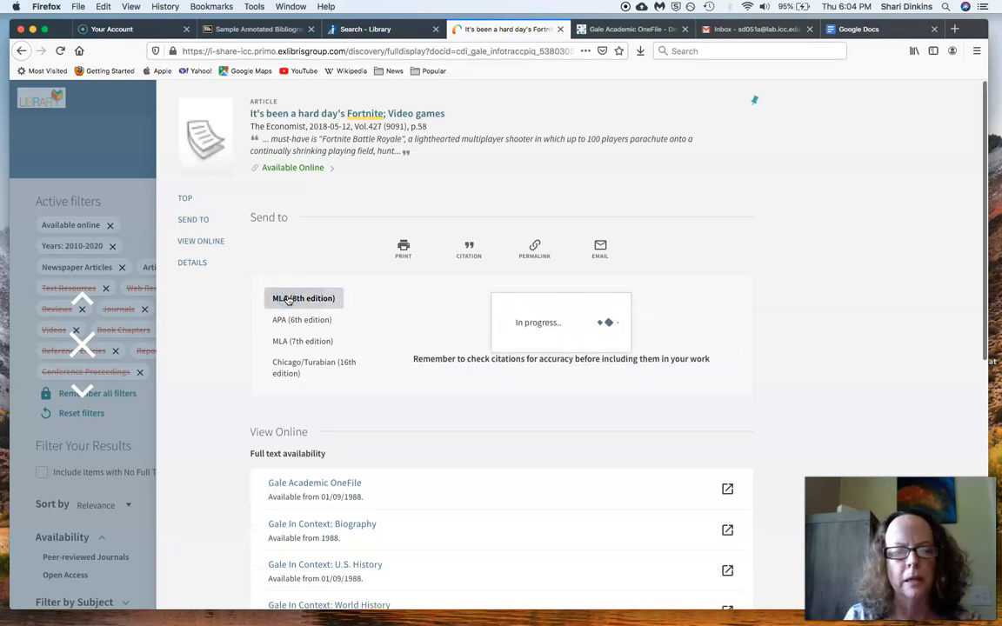
{"action": "left_click", "coordinate": [514, 368]}
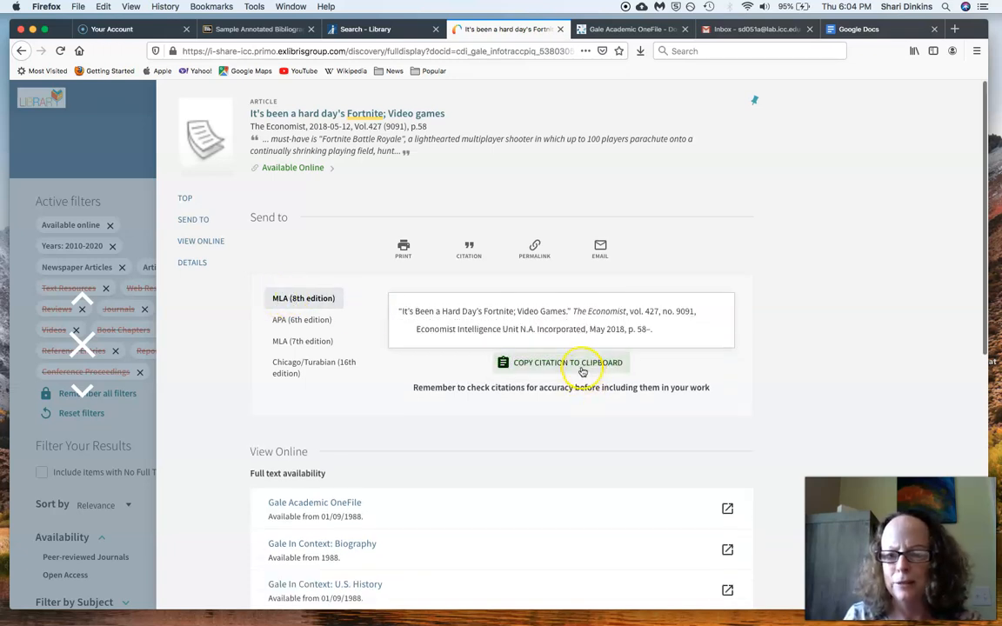
Switch to Google Docs, paste the copied citation into a new blank document, and delete the duplicate copy.
{"action": "left_click", "coordinate": [870, 29]}
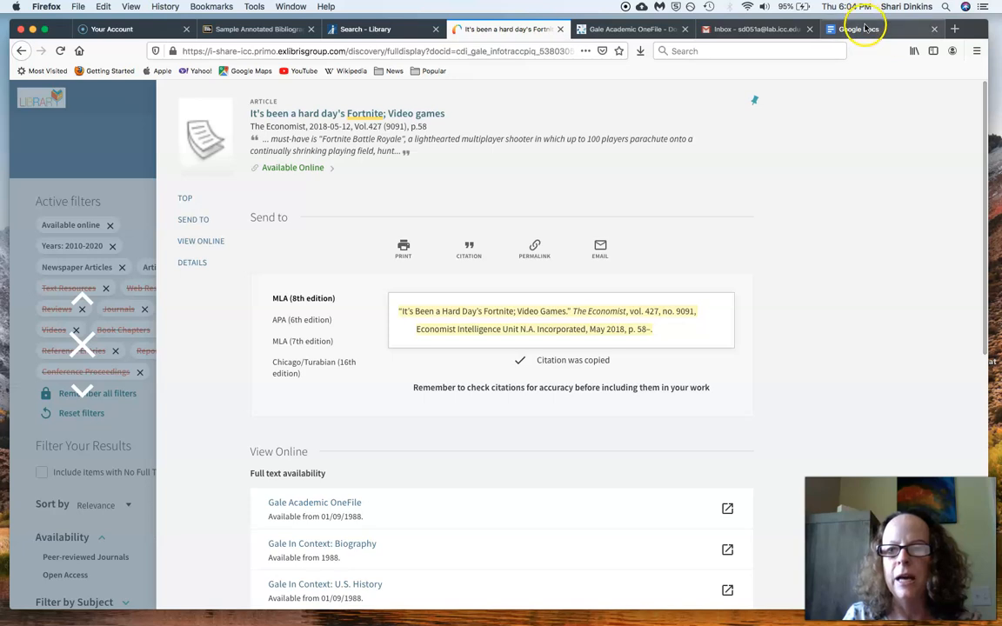
{"action": "left_click", "coordinate": [200, 242]}
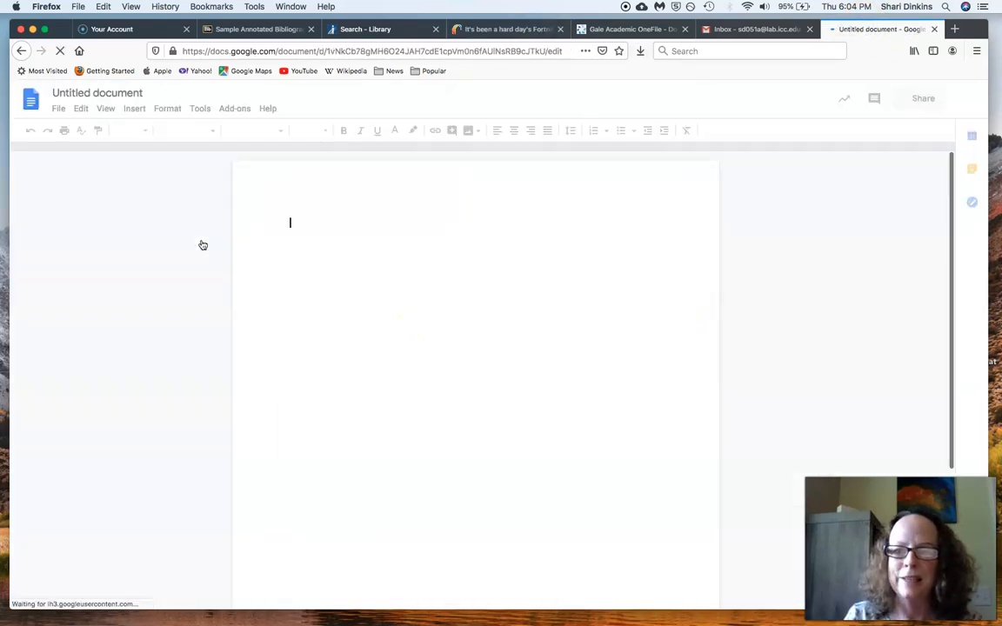
{"action": "left_click", "coordinate": [355, 280]}
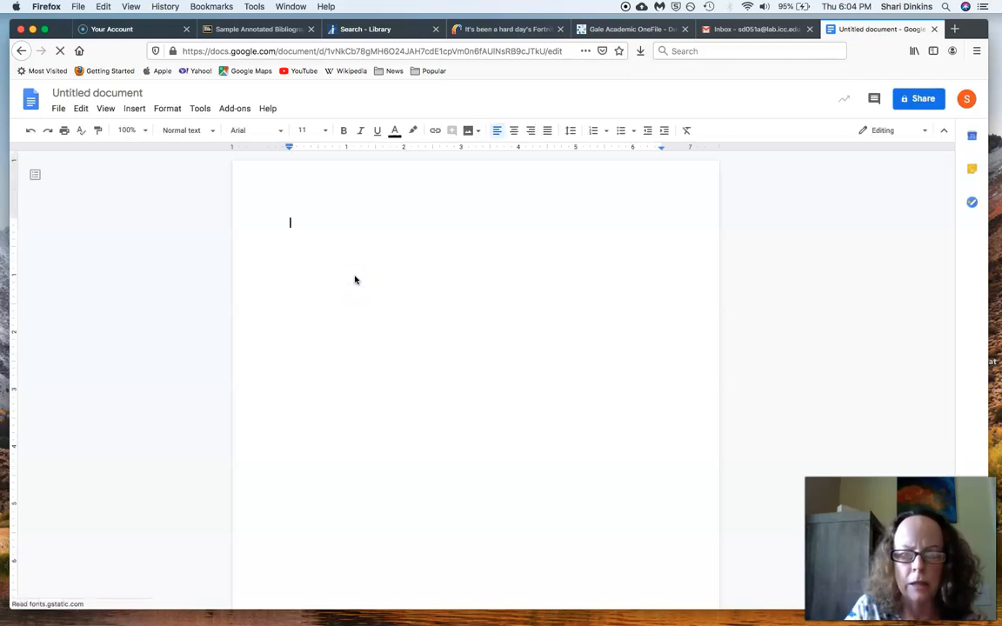
{"action": "type", "text": "\"It's Been a Hard Day's Fortnite; Video Games.\" The Economist, vol. 427, no. 9091, Economist Intelligence Unit N.A. Incorporated, May 2018, p. 58–."}
{"action": "type", "text": "\"It's Been a Hard Day's Fortnite; Video Games.\" The Economist, vol. 427, no. 9091, Economist Intelligence Unit N.A. Incorporated, May 2018, p. 58–."}
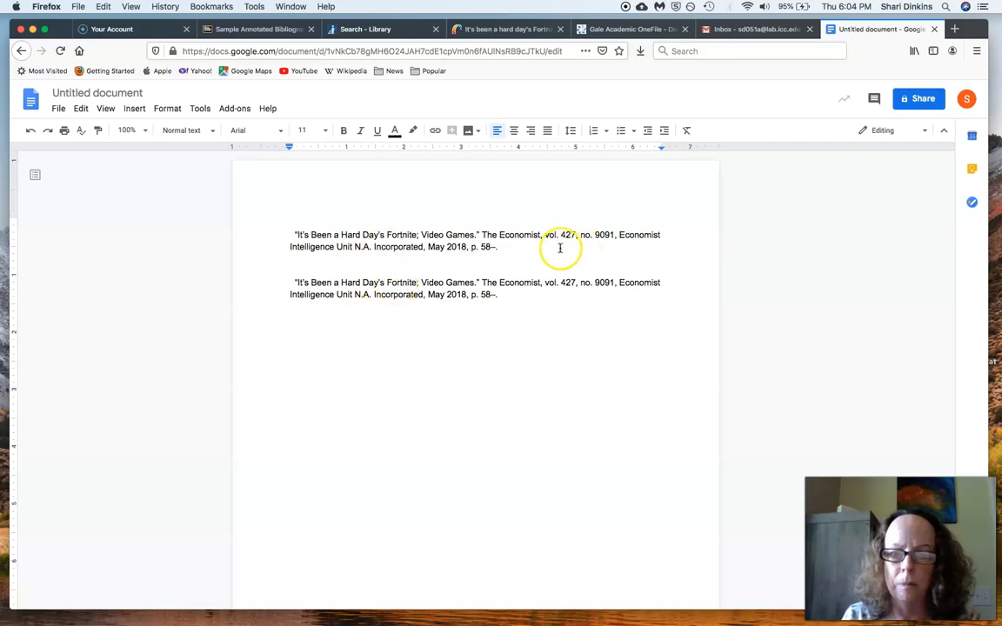
{"action": "left_click_drag", "start_coordinate": [559, 246], "coordinate": [546, 601]}
{"action": "key", "text": "BackSpace"}
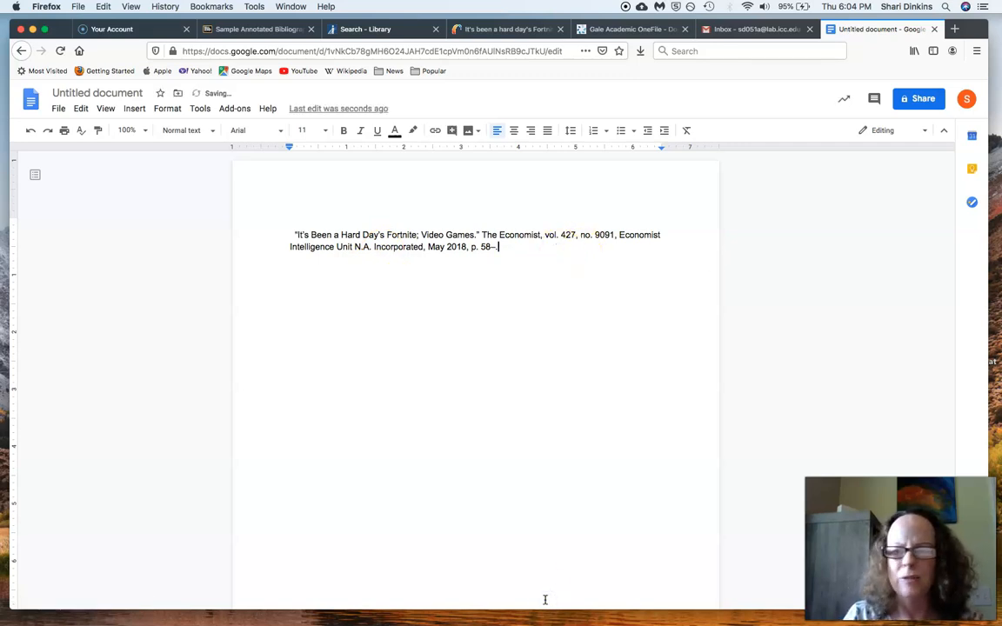
Switch to the sample annotated bibliography PDF, examine the layout of its first entry, and close it.
{"action": "left_click", "coordinate": [778, 585]}
{"action": "left_click_drag", "start_coordinate": [242, 160], "coordinate": [258, 235]}
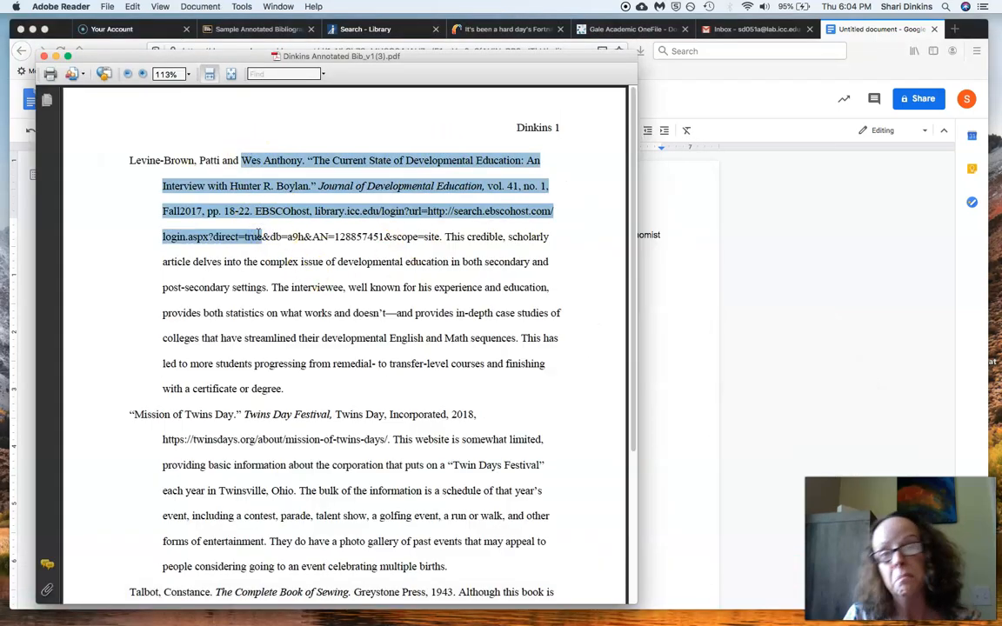
{"action": "left_click", "coordinate": [128, 160]}
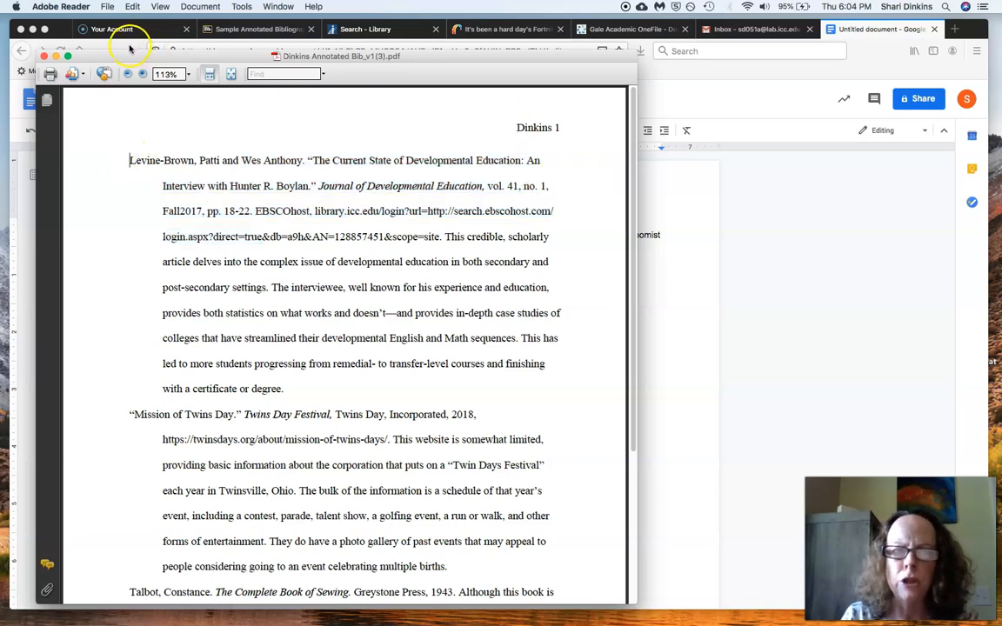
{"action": "left_click", "coordinate": [45, 56]}
Remove the extra space and blank line before the pasted citation.
{"action": "left_click", "coordinate": [471, 308]}
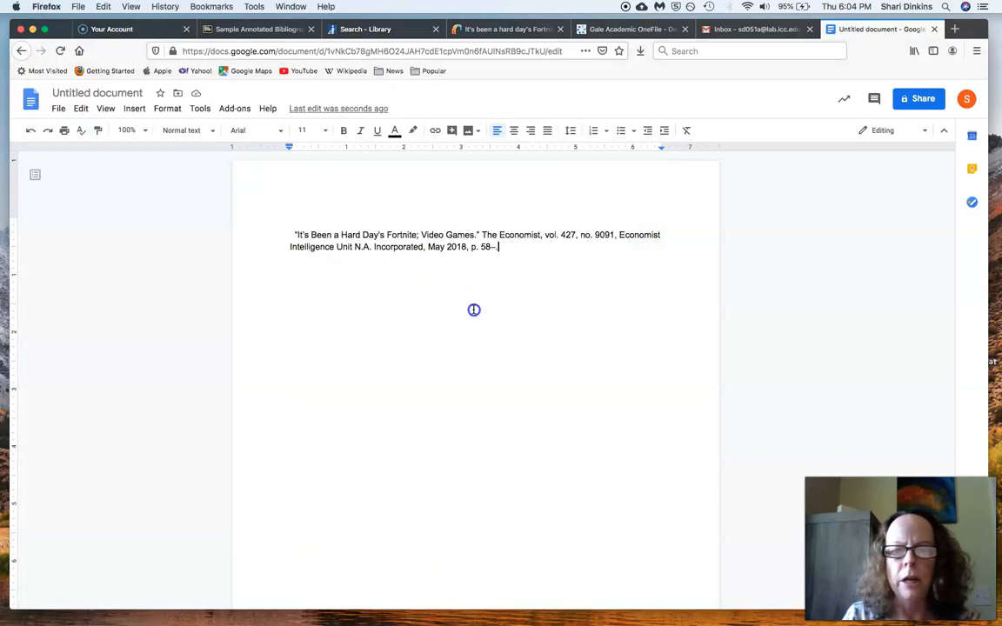
{"action": "left_click", "coordinate": [293, 235]}
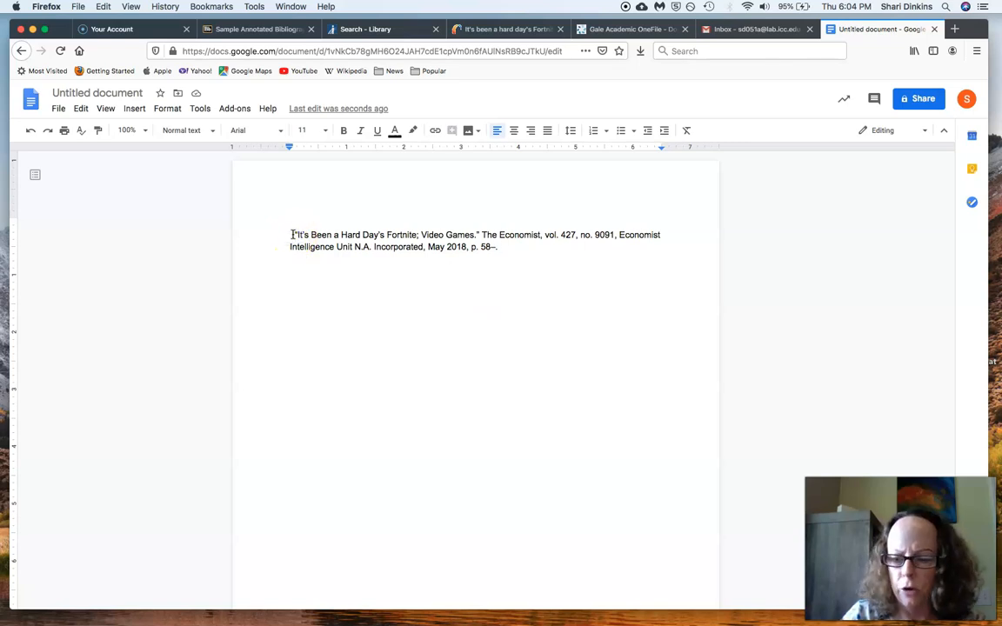
{"action": "key", "text": "Delete"}
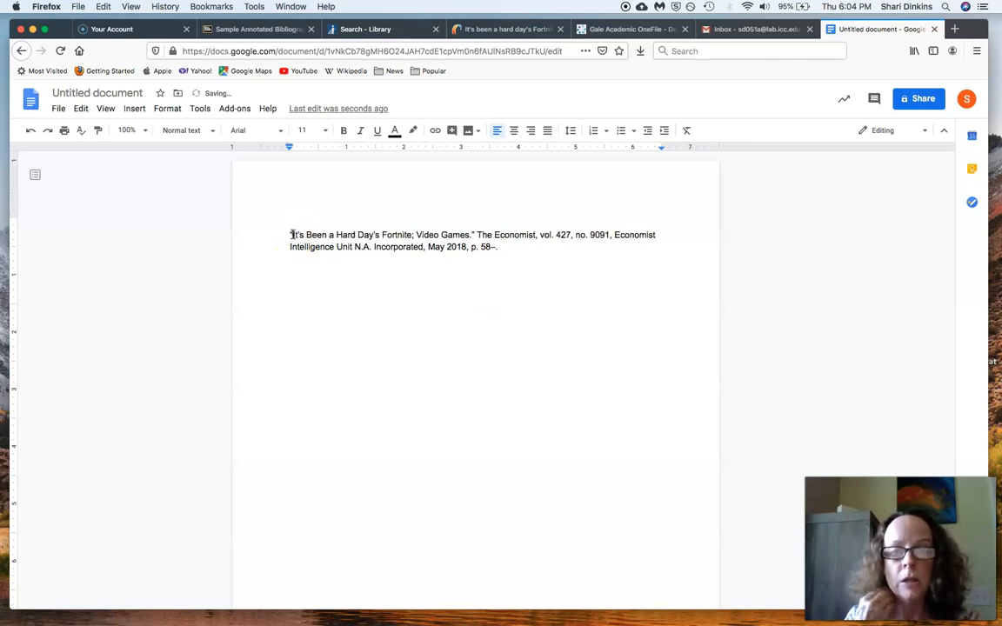
{"action": "key", "text": "BackSpace"}
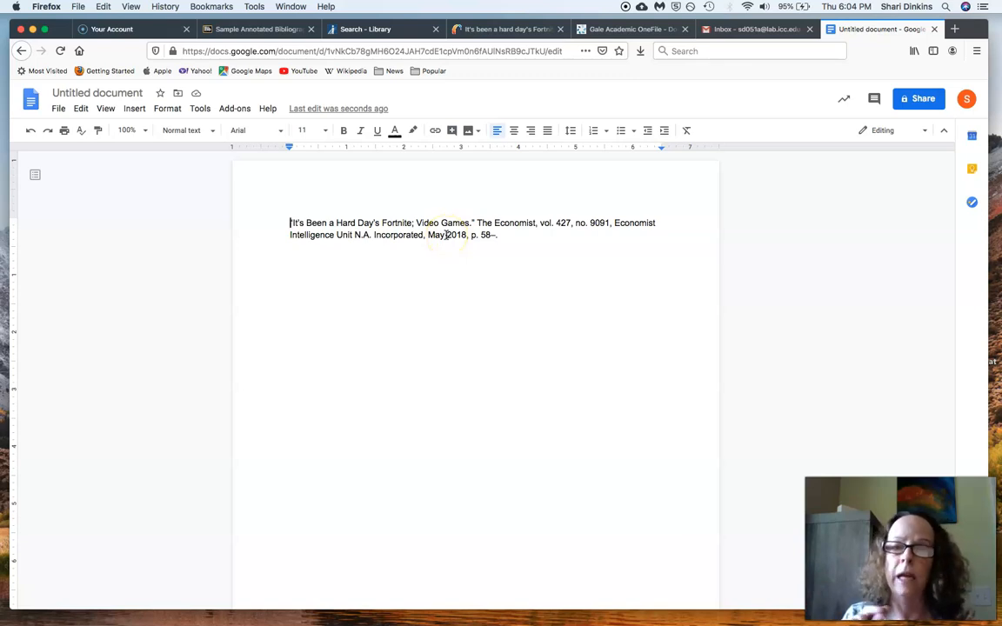
Format the whole citation in Times New Roman at size 12.
{"action": "left_click_drag", "start_coordinate": [513, 235], "coordinate": [171, 206]}
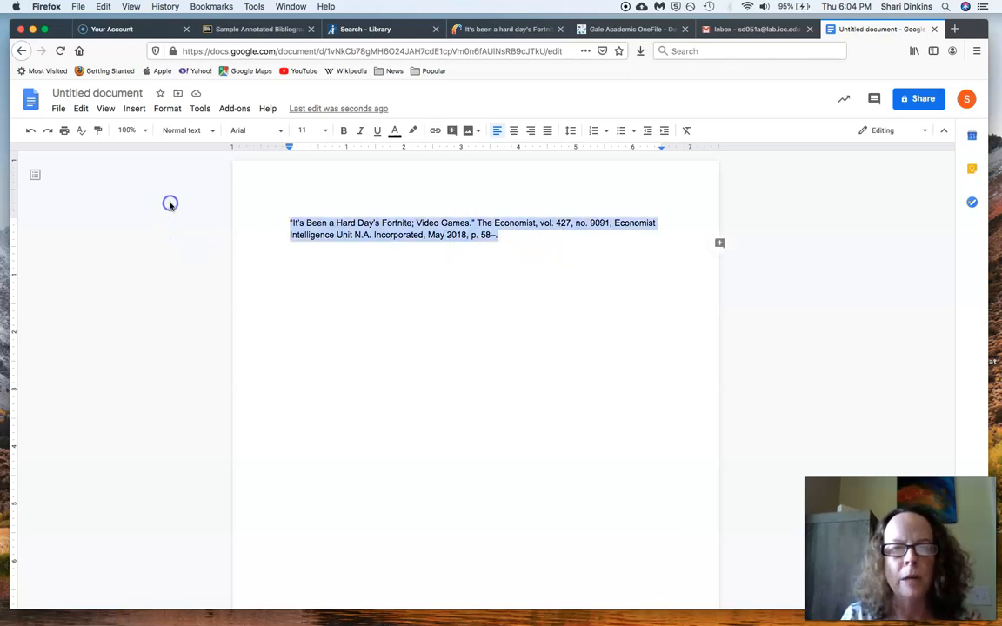
{"action": "left_click", "coordinate": [260, 130]}
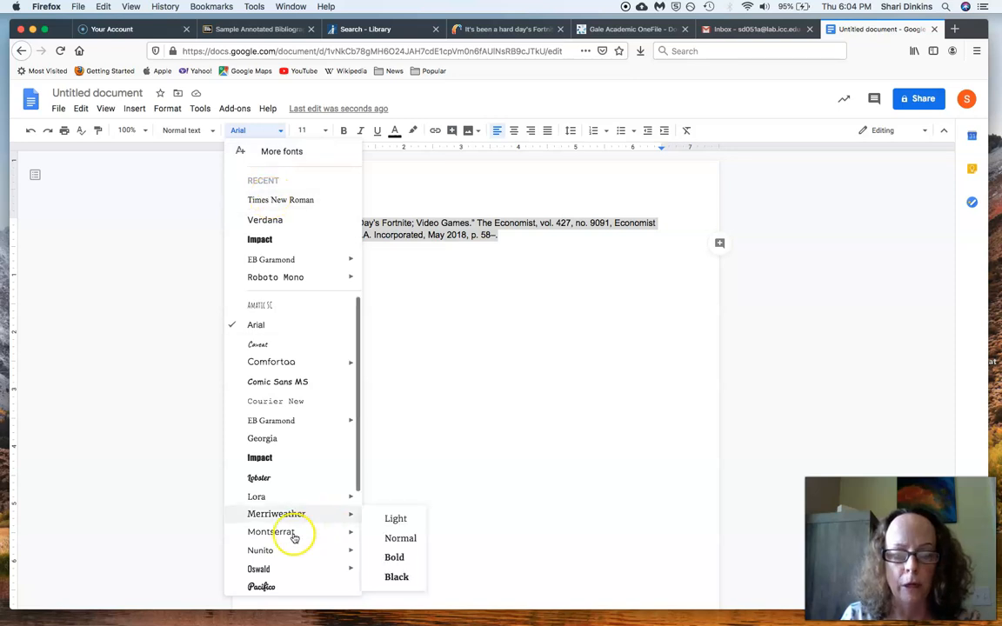
{"action": "scroll", "coordinate": [294, 538], "scroll_direction": "down", "scroll_amount": 3}
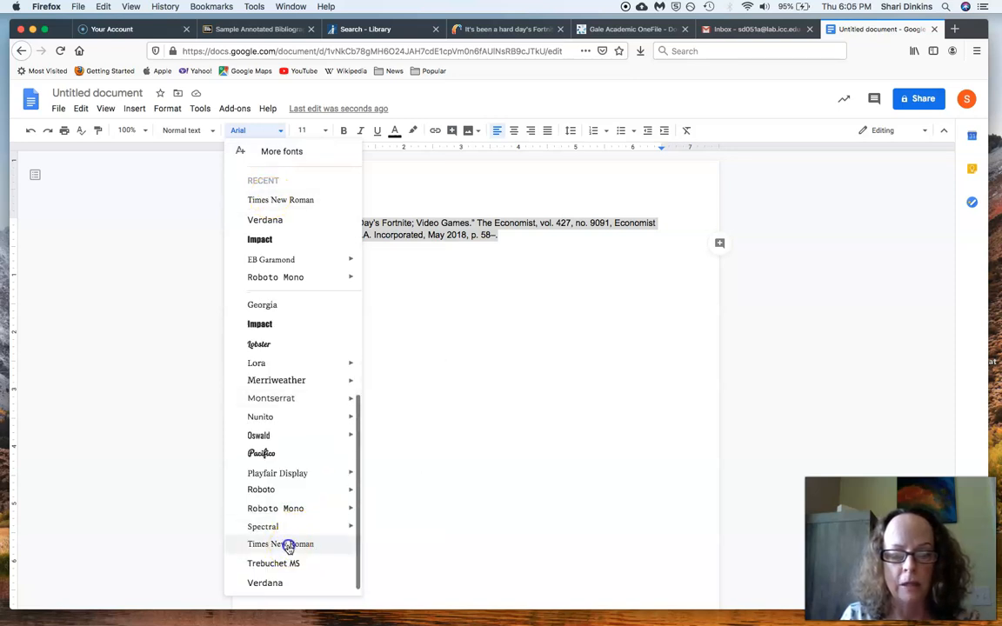
{"action": "left_click", "coordinate": [288, 544]}
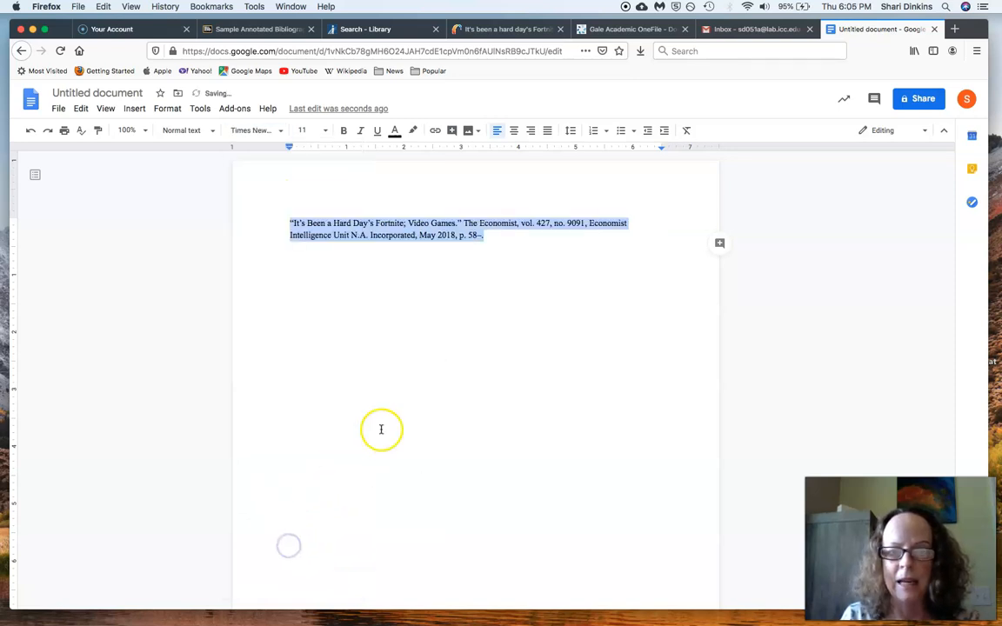
{"action": "left_click", "coordinate": [325, 131]}
{"action": "left_click", "coordinate": [309, 228]}
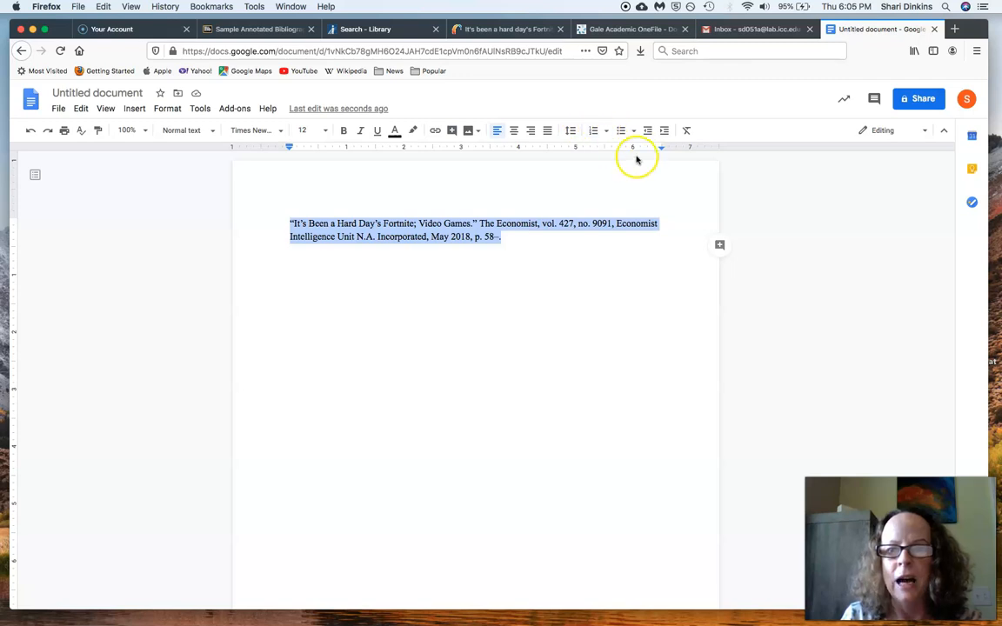
Set the citation's line spacing to Double.
{"action": "left_click", "coordinate": [570, 132]}
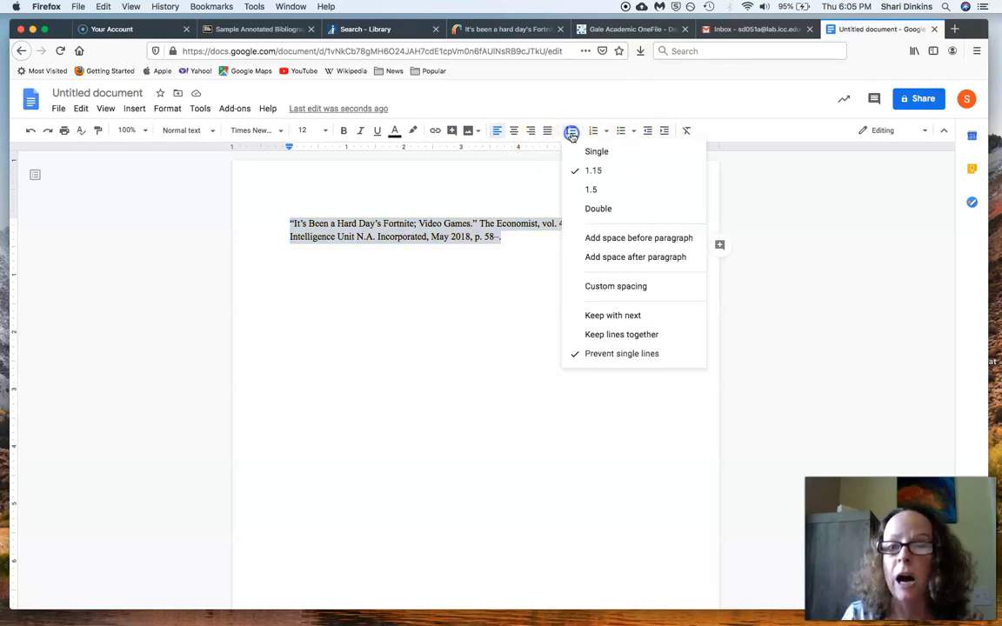
{"action": "left_click", "coordinate": [597, 211]}
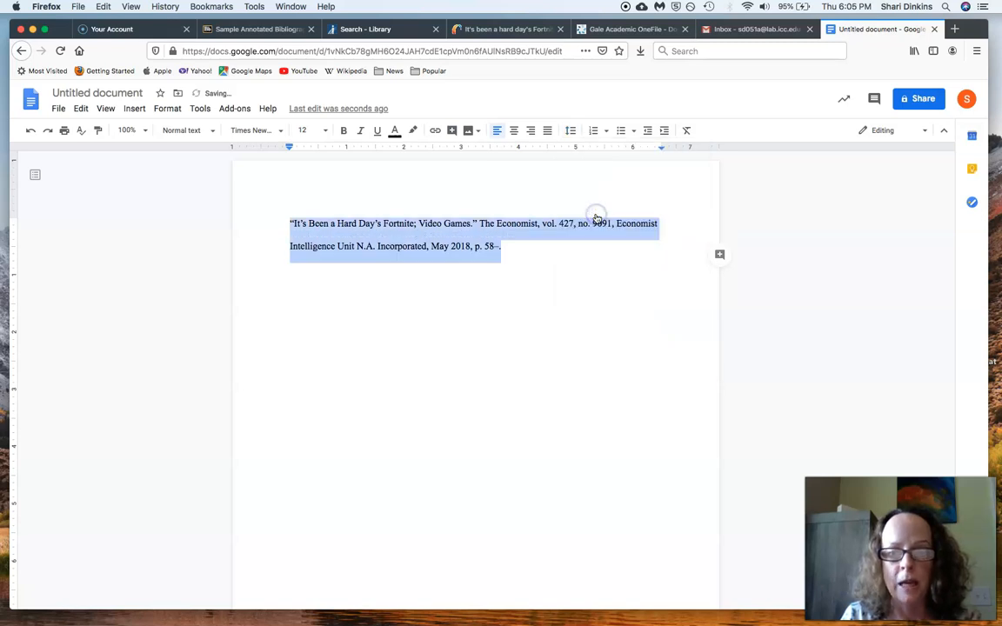
{"action": "left_click", "coordinate": [524, 270]}
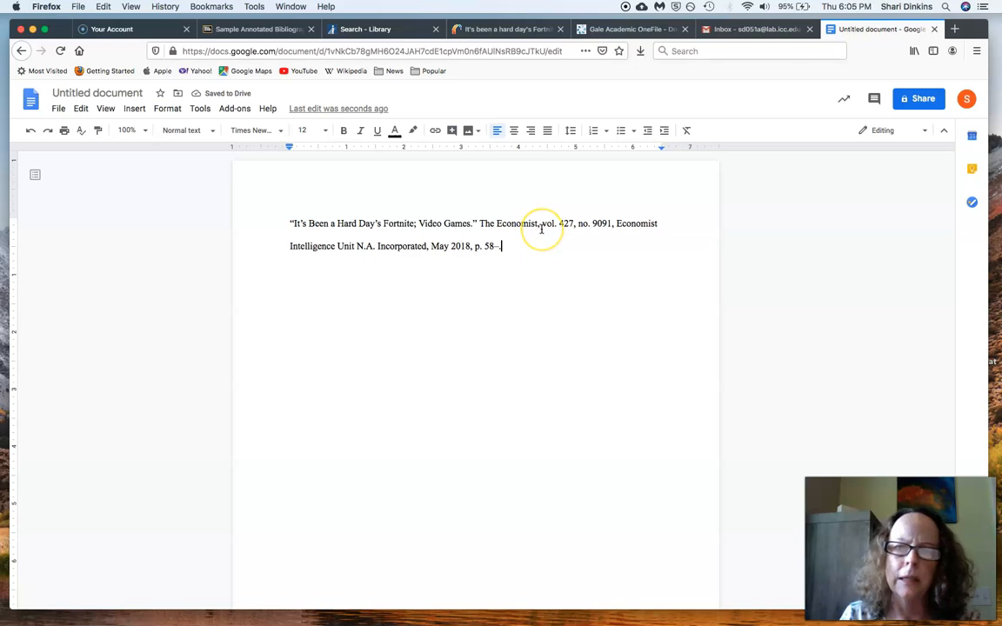
Download the version 1 sample annotated bibliography from the Blackboard course page and open the newest copy in Adobe Reader.
{"action": "left_click", "coordinate": [206, 28]}
{"action": "left_click", "coordinate": [300, 246]}
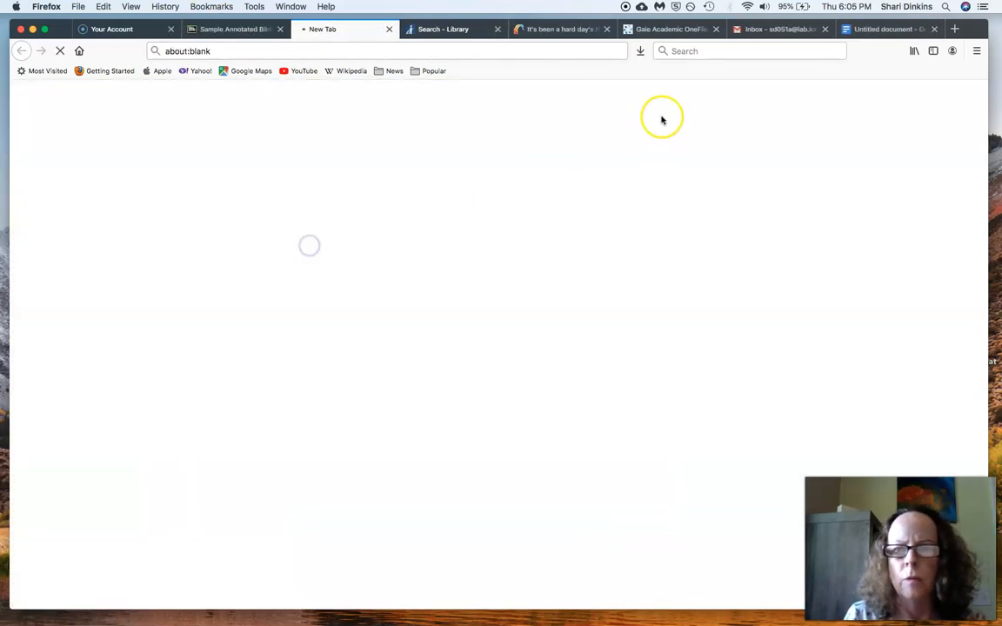
{"action": "left_click", "coordinate": [640, 50]}
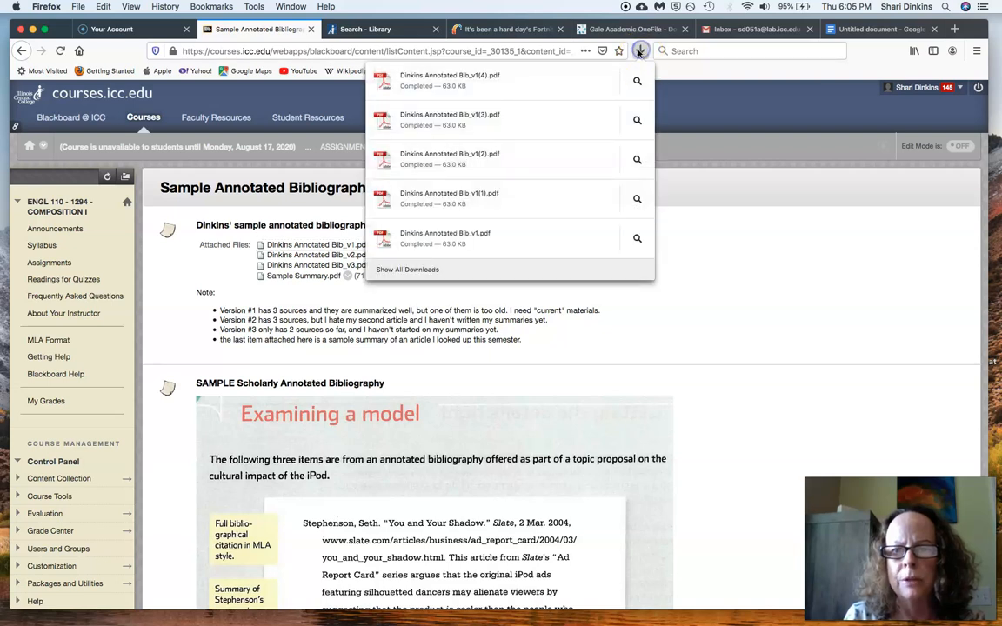
{"action": "left_click", "coordinate": [598, 81]}
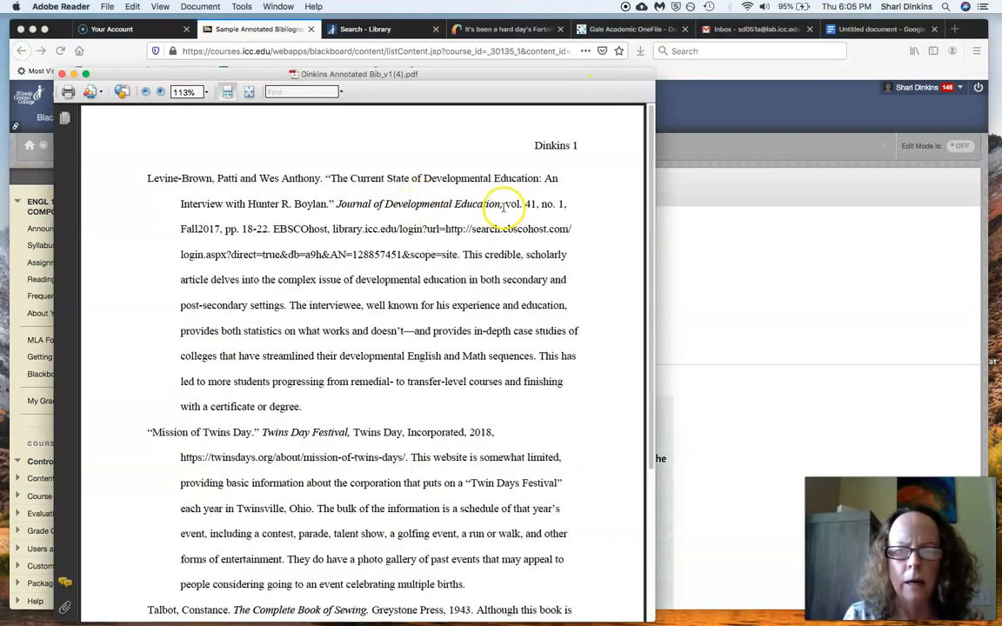
Examine the italicized container and book titles in the three sample entries, and close the PDF.
{"action": "left_click_drag", "start_coordinate": [504, 205], "coordinate": [366, 201]}
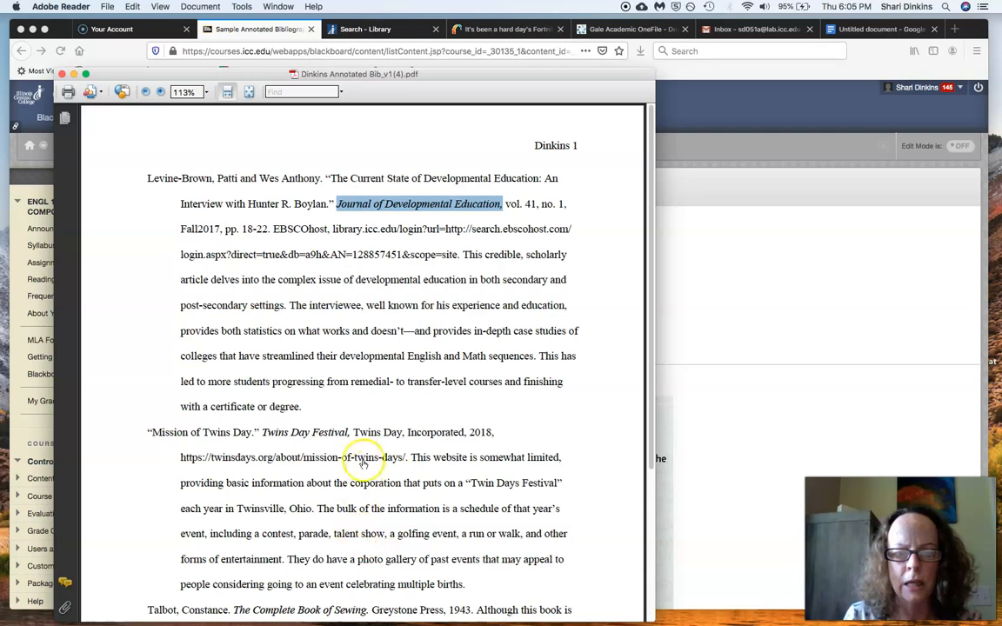
{"action": "left_click", "coordinate": [351, 432]}
{"action": "left_click_drag", "start_coordinate": [350, 433], "coordinate": [255, 433]}
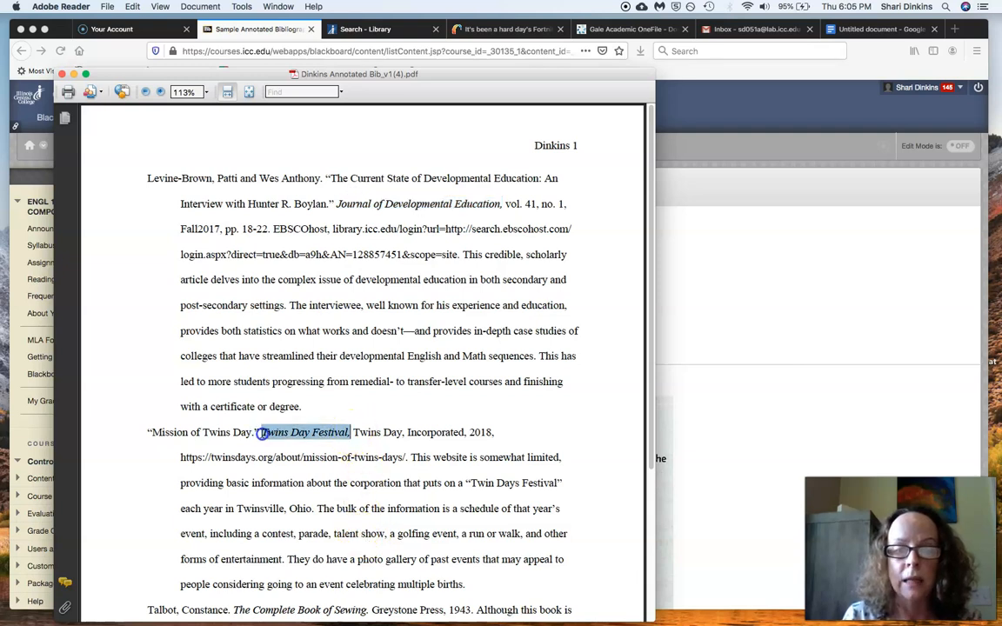
{"action": "scroll", "coordinate": [261, 432], "scroll_direction": "down", "scroll_amount": 5}
{"action": "left_click_drag", "start_coordinate": [368, 438], "coordinate": [258, 438]}
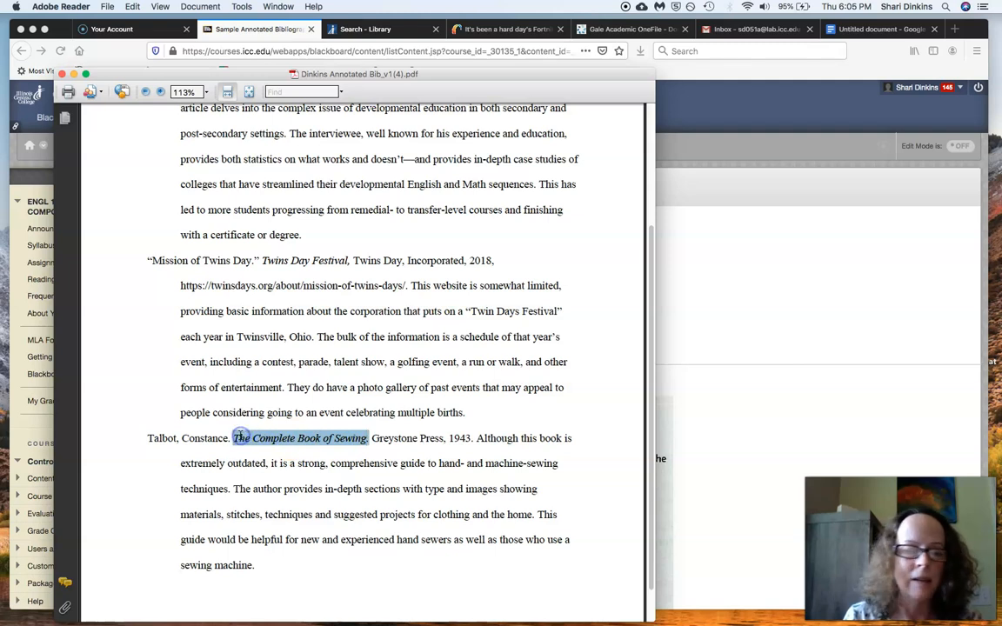
{"action": "scroll", "coordinate": [240, 438], "scroll_direction": "up", "scroll_amount": 5}
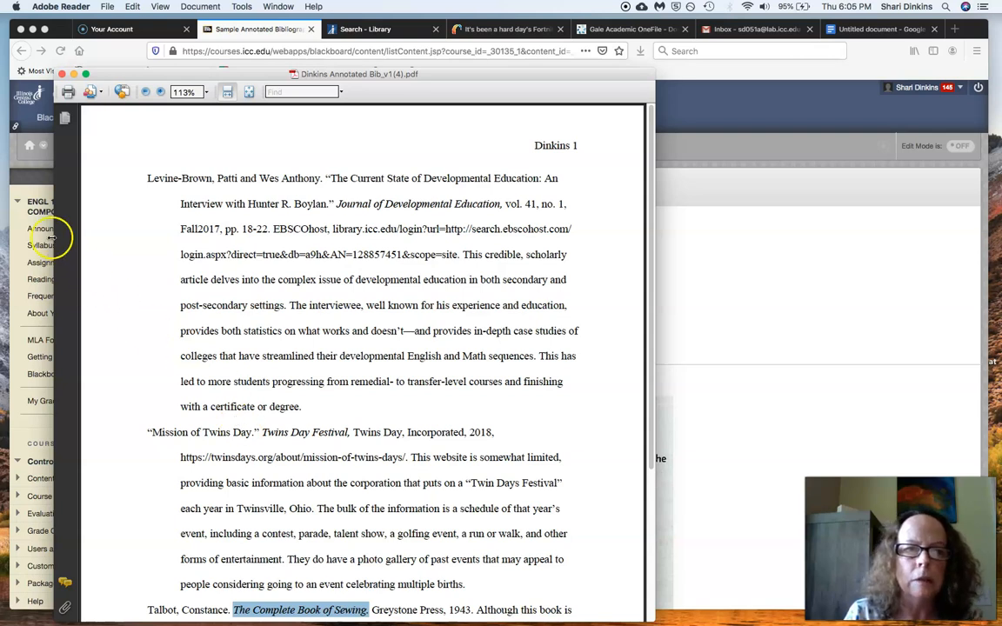
{"action": "left_click", "coordinate": [62, 74]}
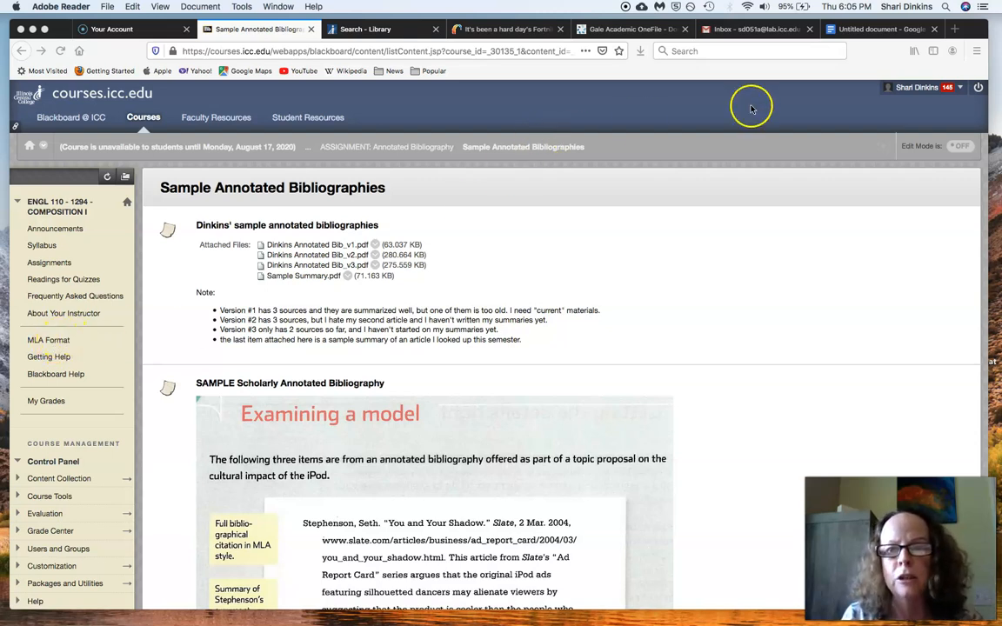
Return to the Google Docs document and italicize the magazine title The Economist in the citation.
{"action": "left_click", "coordinate": [895, 30]}
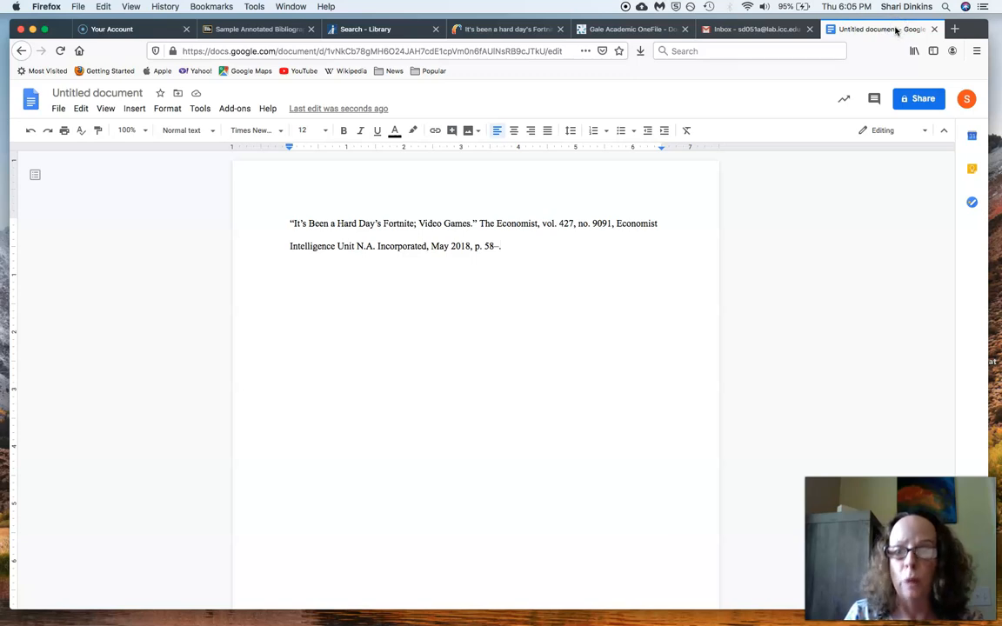
{"action": "left_click", "coordinate": [540, 225]}
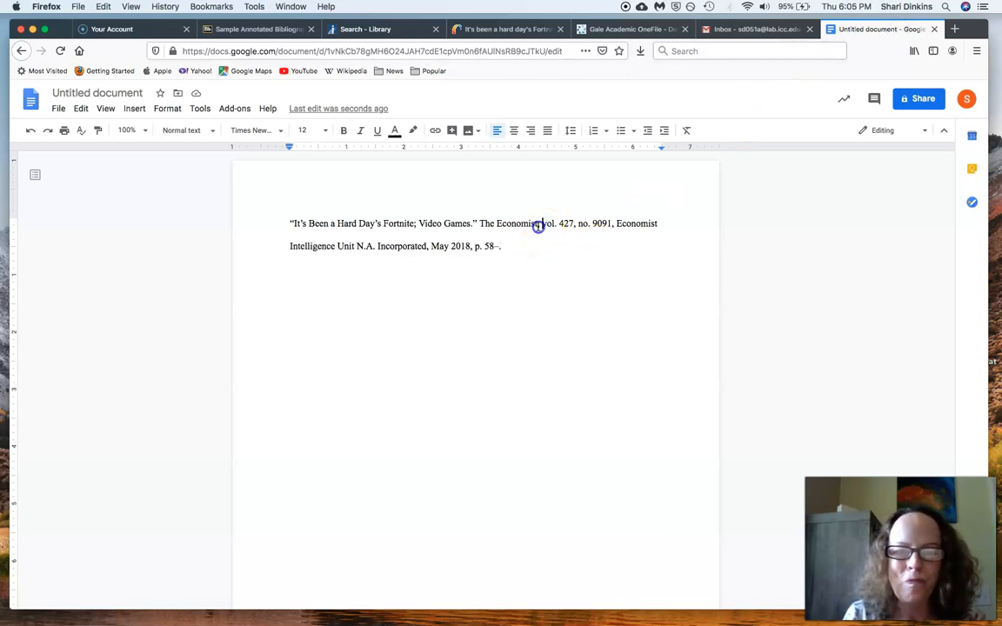
{"action": "left_click_drag", "start_coordinate": [541, 224], "coordinate": [494, 223]}
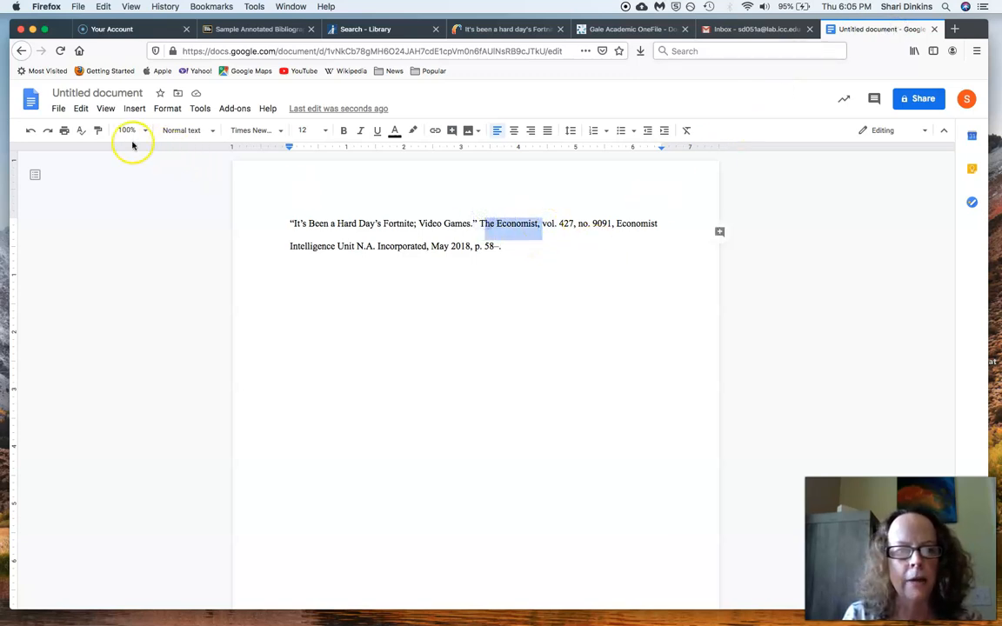
{"action": "left_click", "coordinate": [360, 132]}
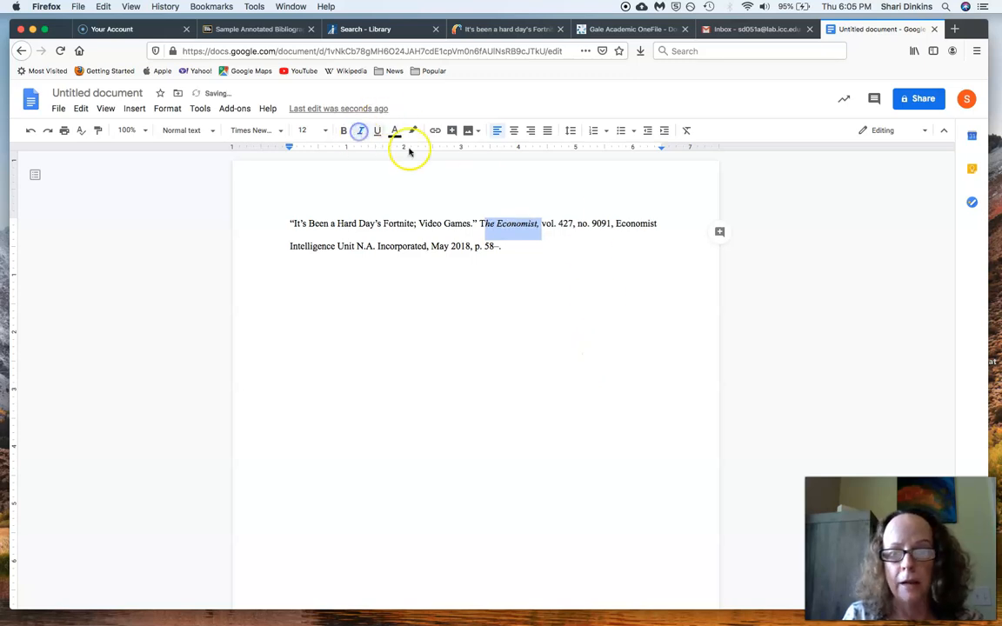
Add the placeholder sentence "Summarize in 2-3 sentences." after the citation and dismiss the Smart Compose tip.
{"action": "left_click", "coordinate": [511, 248]}
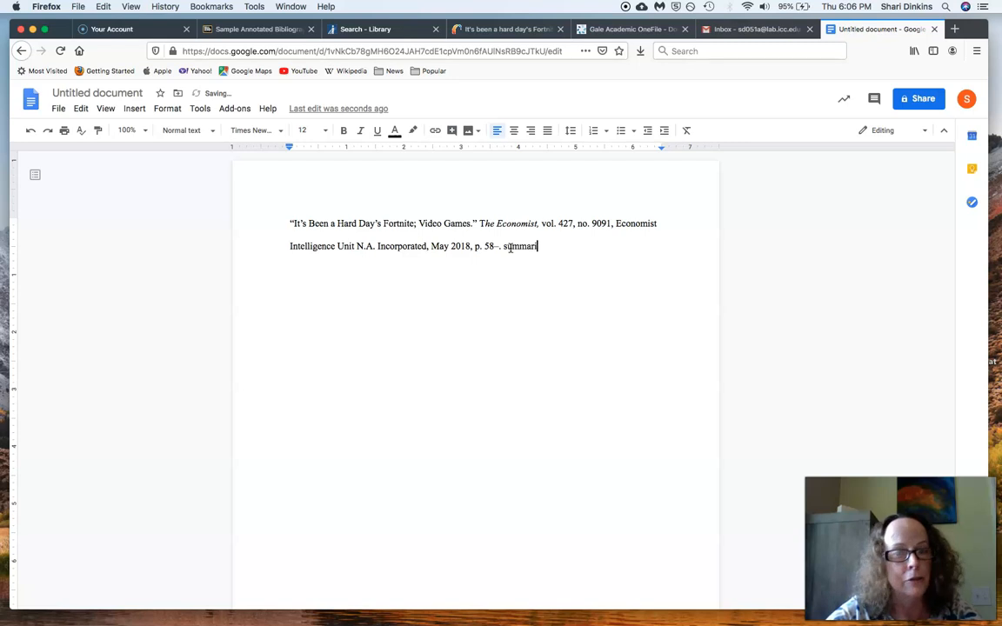
{"action": "type", "text": "Summarize in 2-3 sentences."}
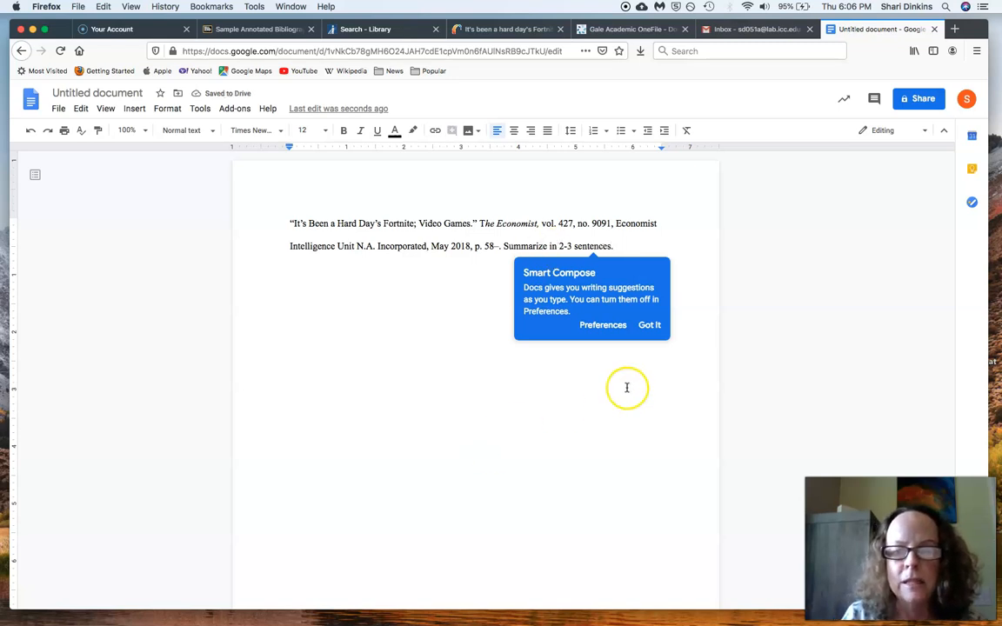
{"action": "left_click", "coordinate": [650, 327]}
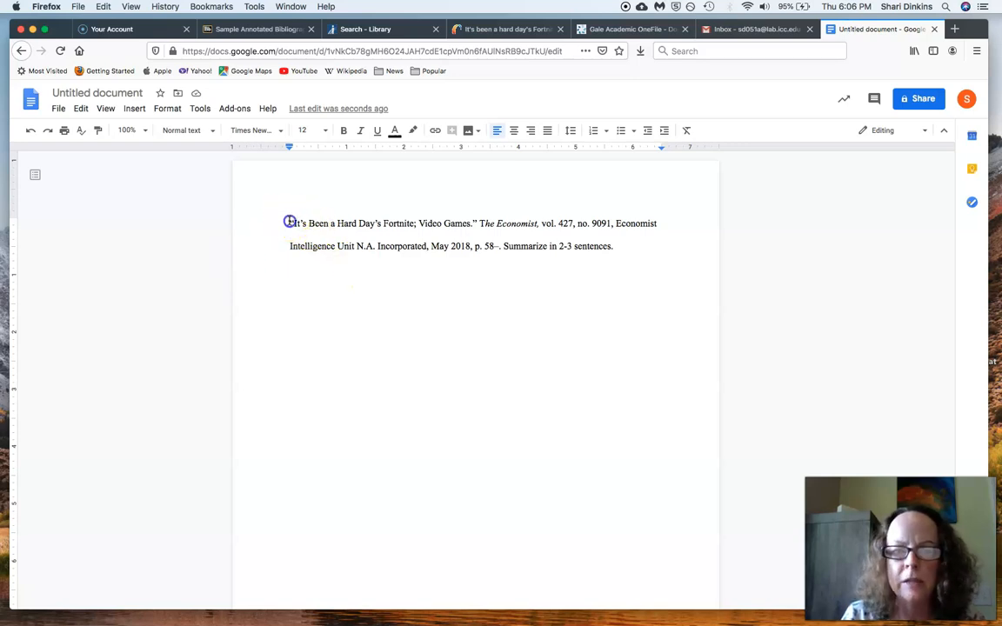
Set the left indent of the whole citation entry to about 0.5 inch.
{"action": "left_click_drag", "start_coordinate": [289, 220], "coordinate": [395, 419]}
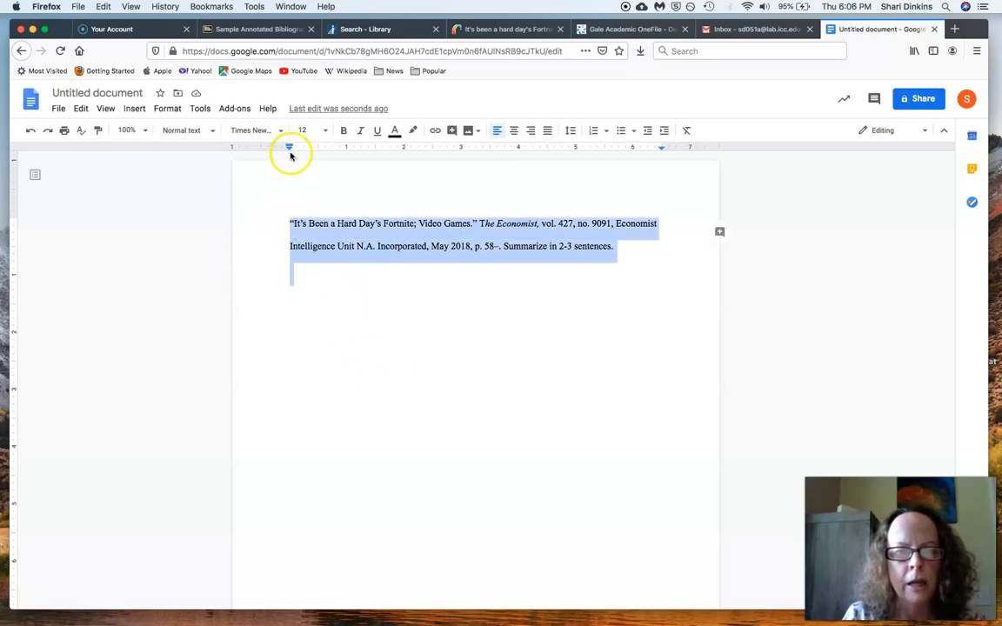
{"action": "mouse_move", "coordinate": [291, 151]}
{"action": "left_mouse_down"}
{"action": "mouse_move", "coordinate": [298, 147]}
{"action": "mouse_move", "coordinate": [290, 148]}
{"action": "left_mouse_up"}
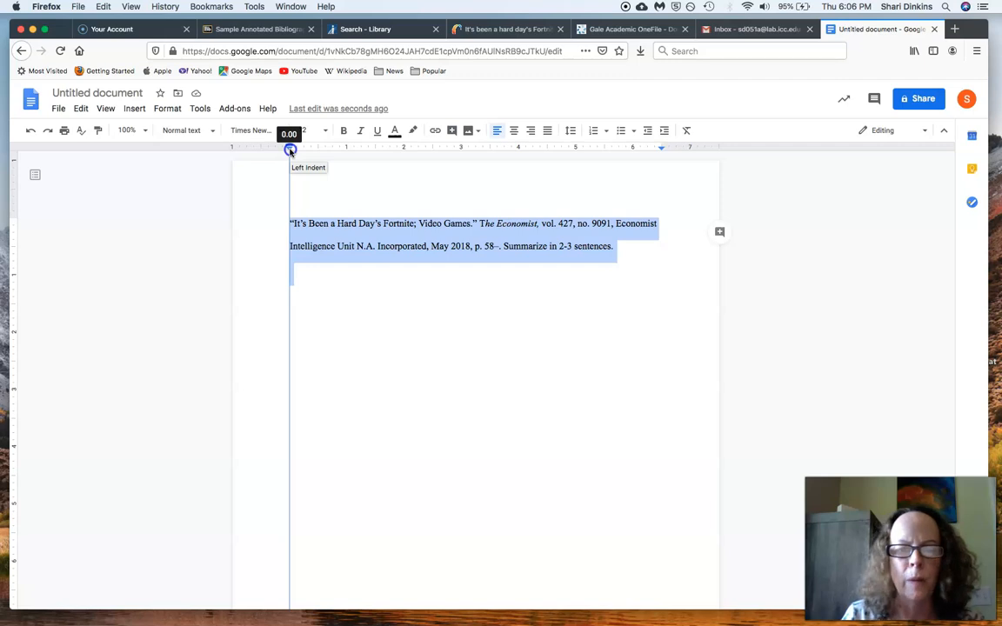
{"action": "left_click_drag", "start_coordinate": [290, 148], "coordinate": [319, 150]}
{"action": "left_click", "coordinate": [318, 148]}
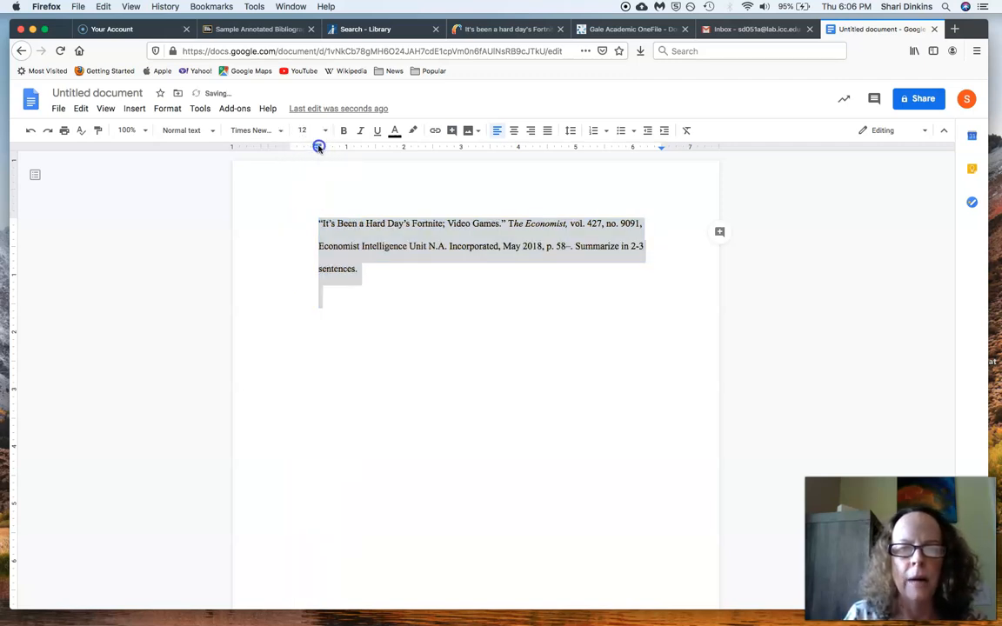
Move only the first-line indent back to the 0 inch margin to give the entry a hanging indent.
{"action": "right_click", "coordinate": [313, 147]}
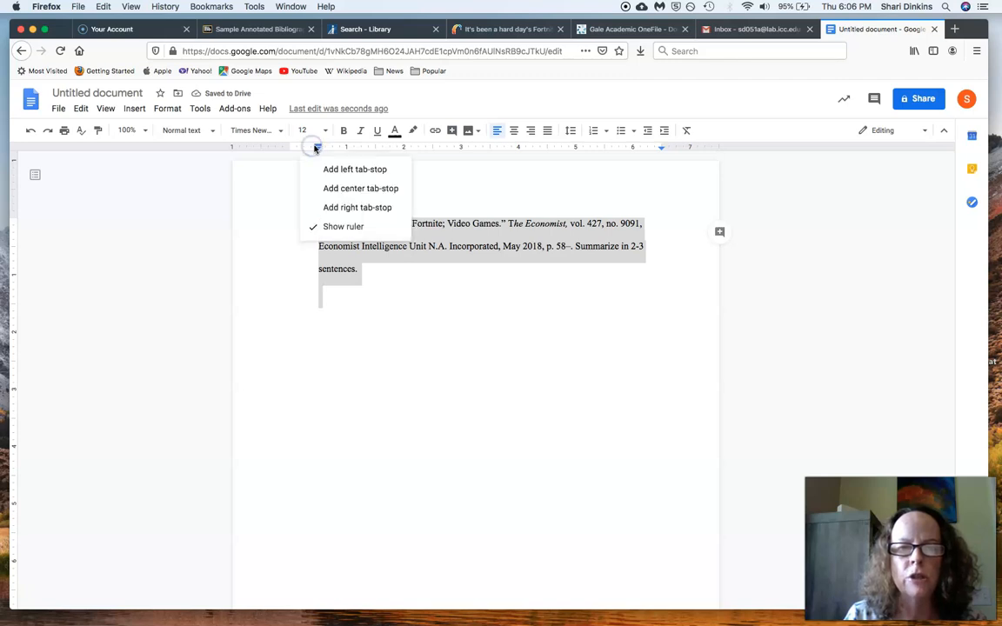
{"action": "left_click_drag", "start_coordinate": [318, 147], "coordinate": [291, 146]}
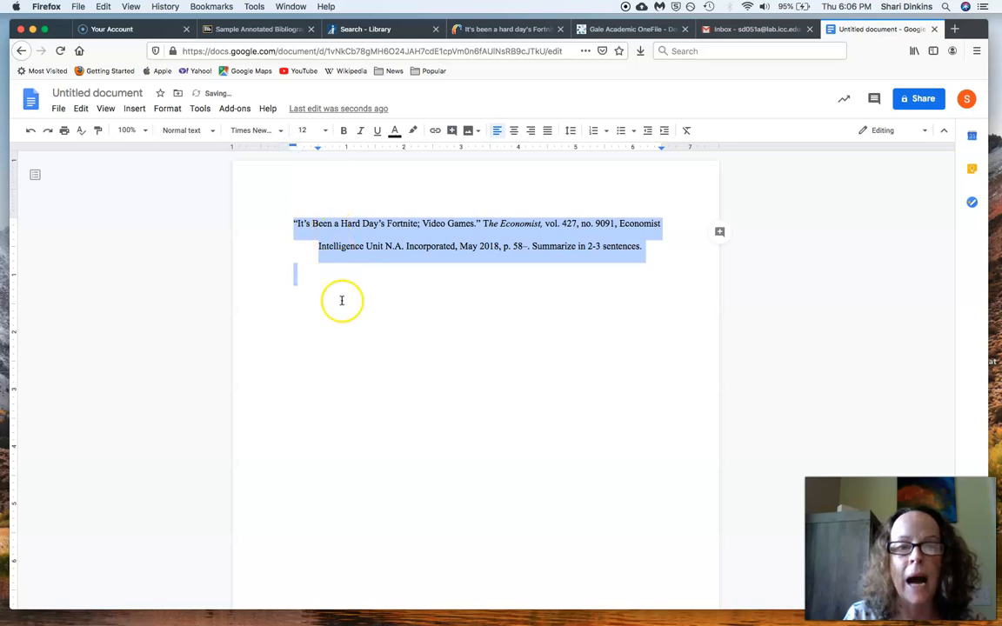
{"action": "left_click", "coordinate": [294, 147]}
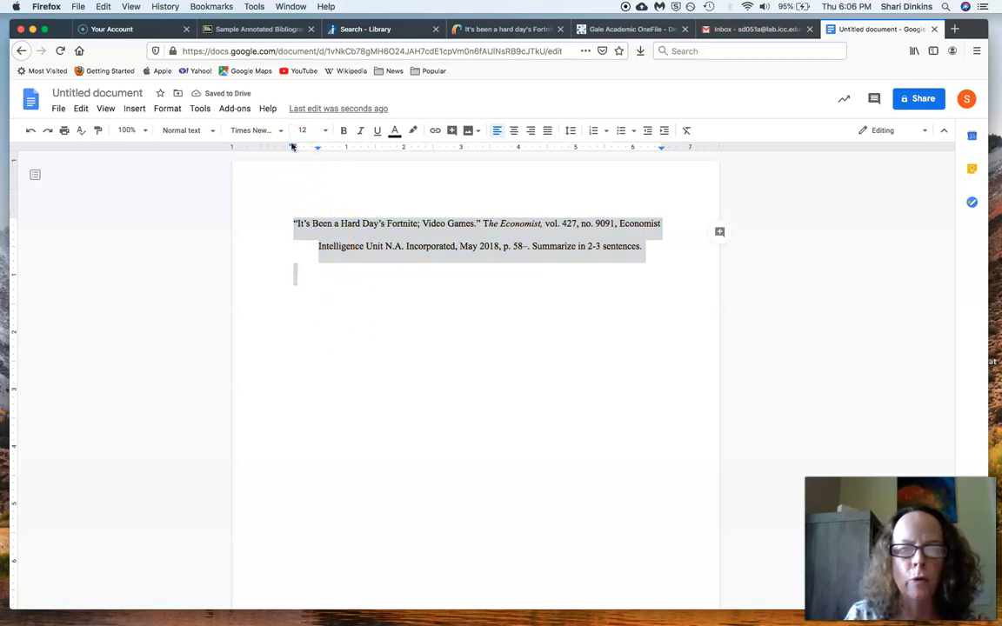
{"action": "left_click_drag", "start_coordinate": [292, 148], "coordinate": [290, 147]}
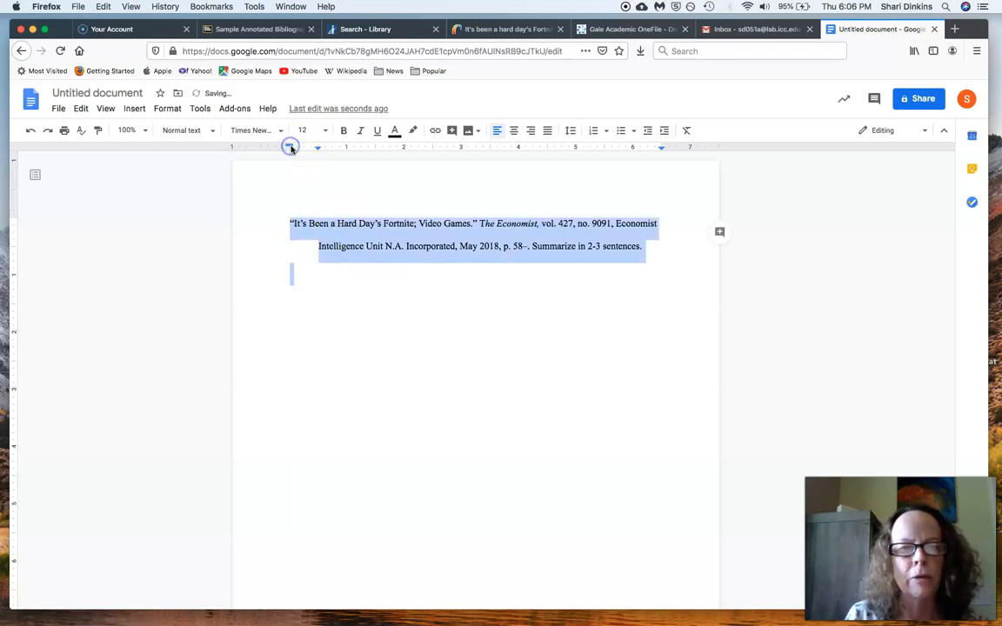
{"action": "left_click", "coordinate": [475, 282]}
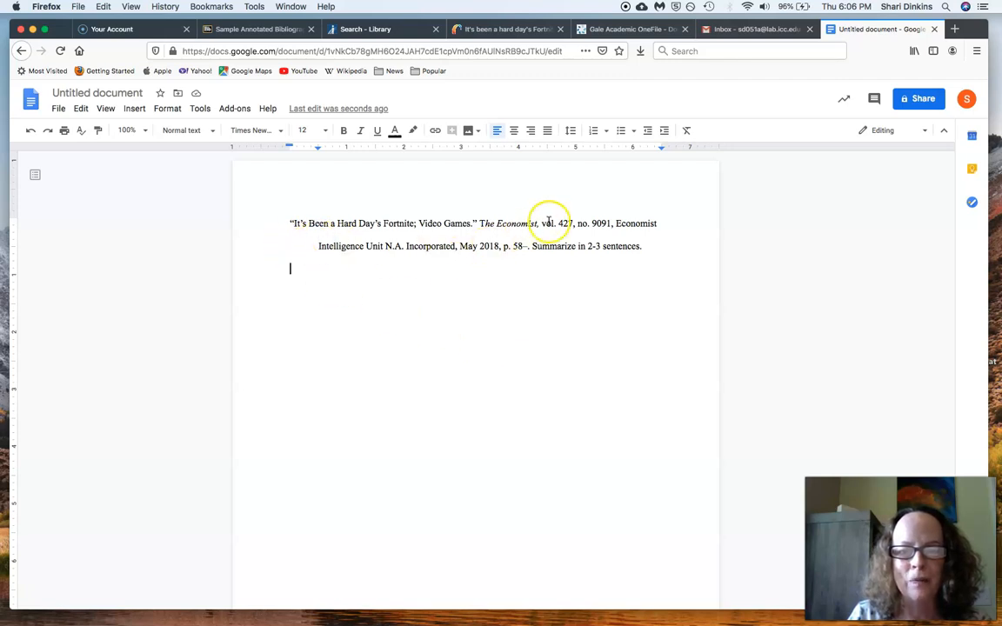
Italicize the complete magazine title The Economist, including its initial T.
{"action": "left_click_drag", "start_coordinate": [541, 224], "coordinate": [477, 224]}
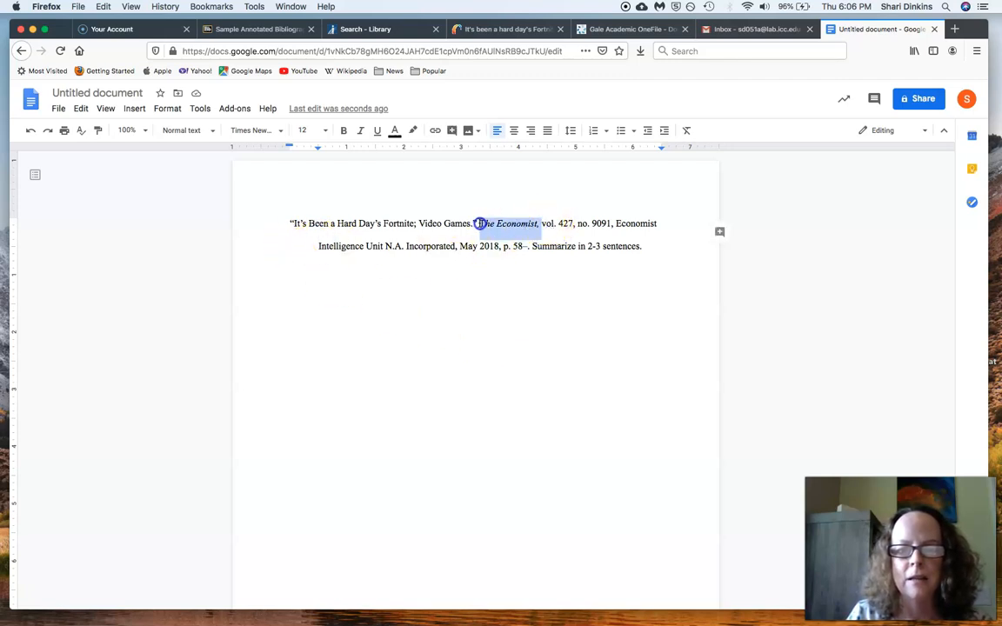
{"action": "left_click", "coordinate": [363, 131]}
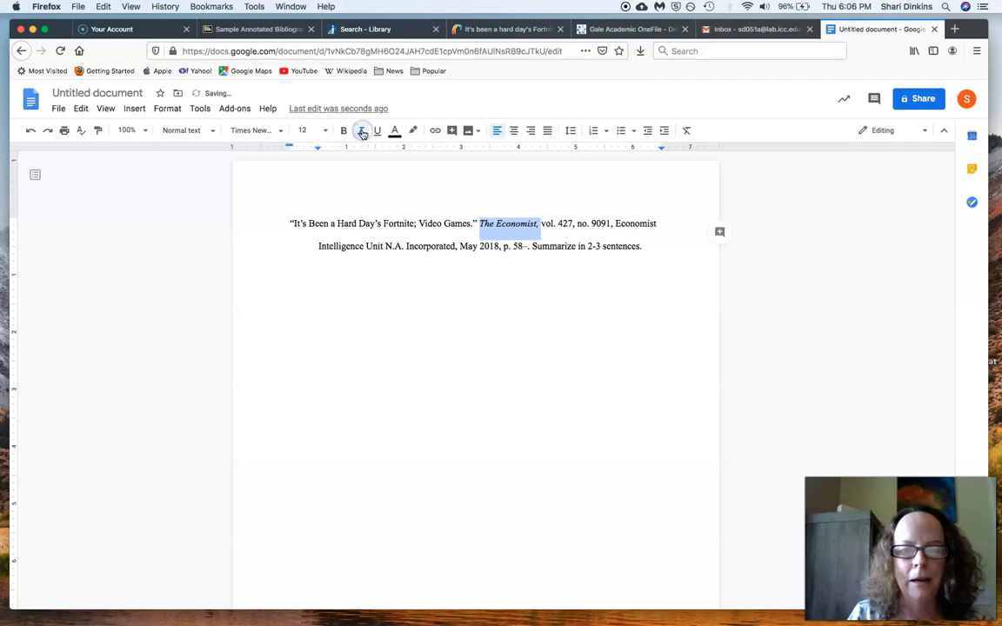
{"action": "left_click", "coordinate": [287, 223]}
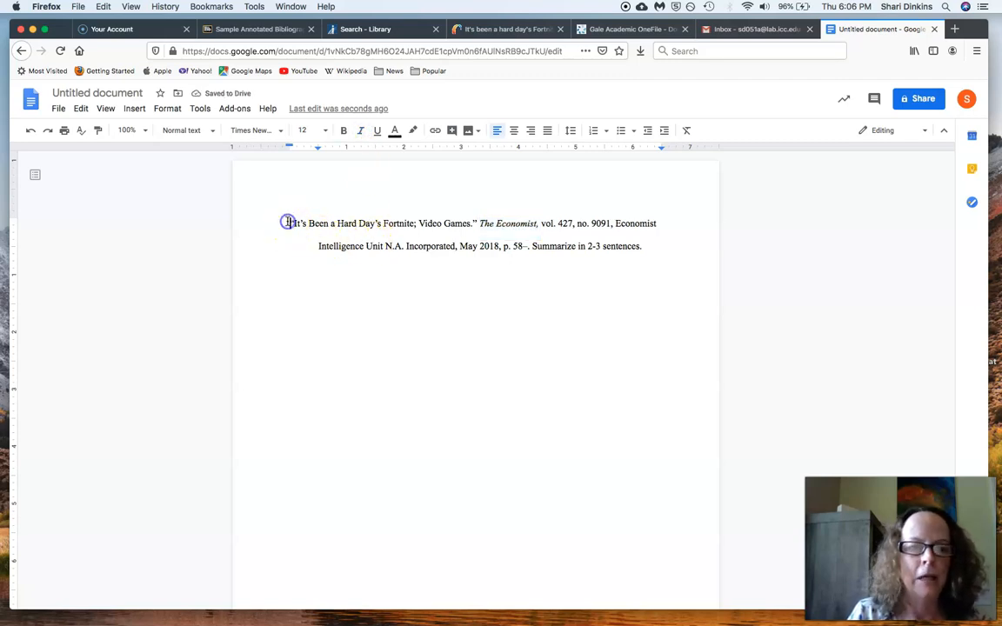
{"action": "left_click", "coordinate": [651, 246]}
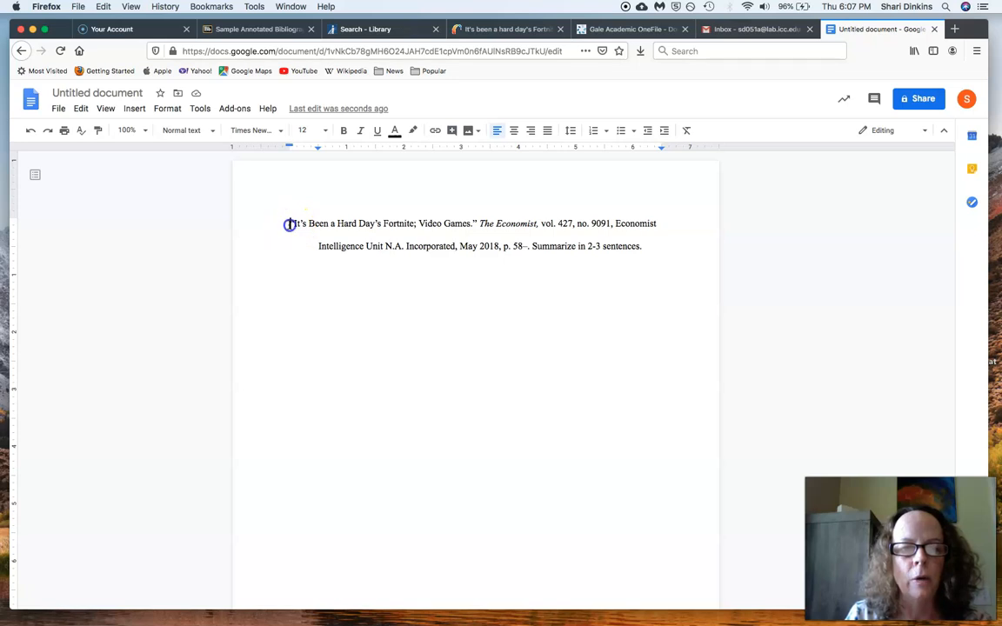
Insert page numbers in the upper-right header starting on the first page, and enter the author's last name before the number.
{"action": "left_click", "coordinate": [139, 112]}
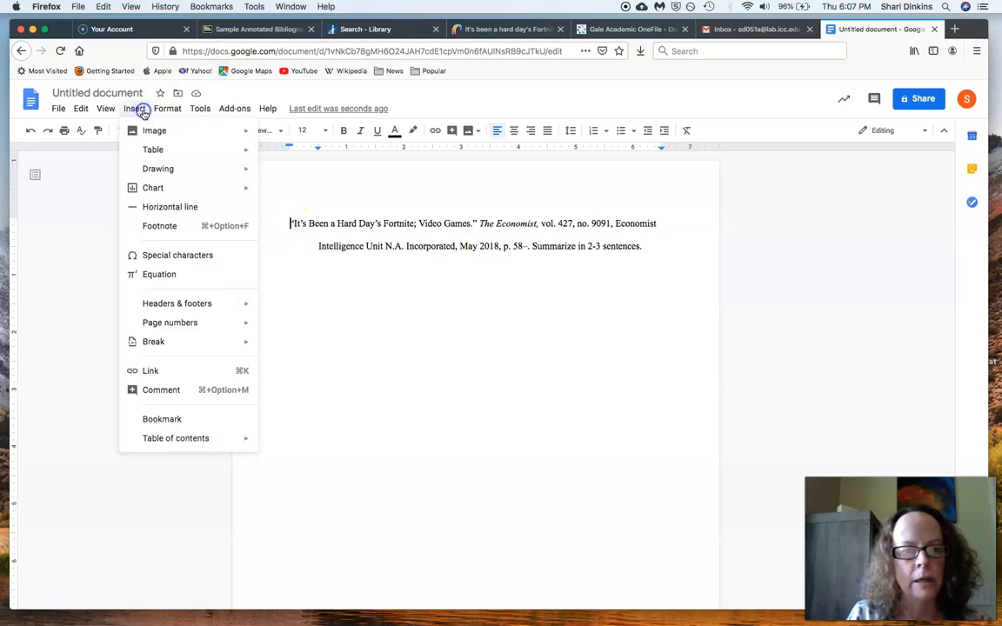
{"action": "mouse_move", "coordinate": [199, 305]}
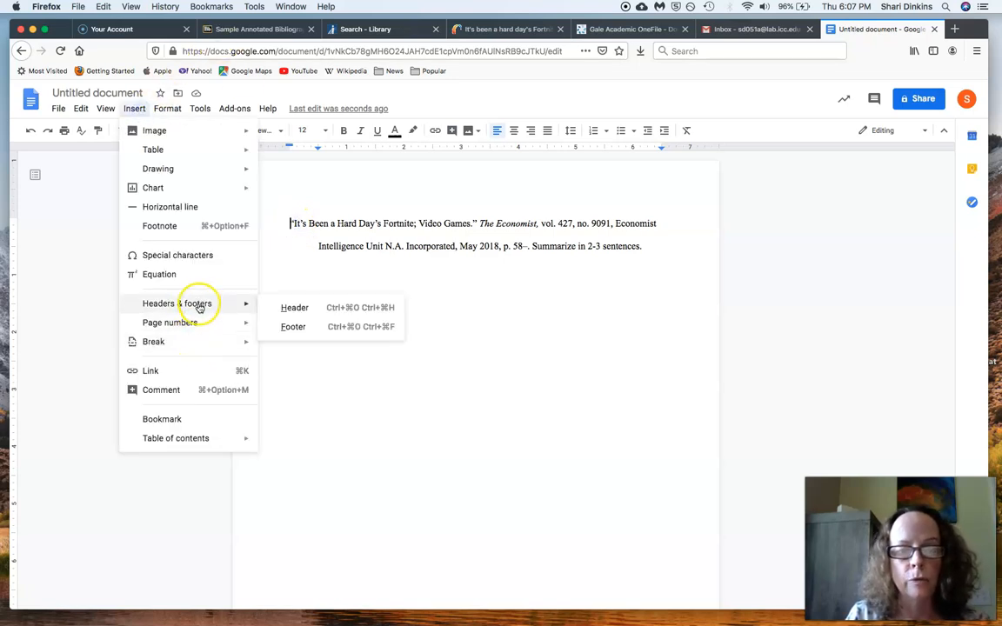
{"action": "mouse_move", "coordinate": [192, 328]}
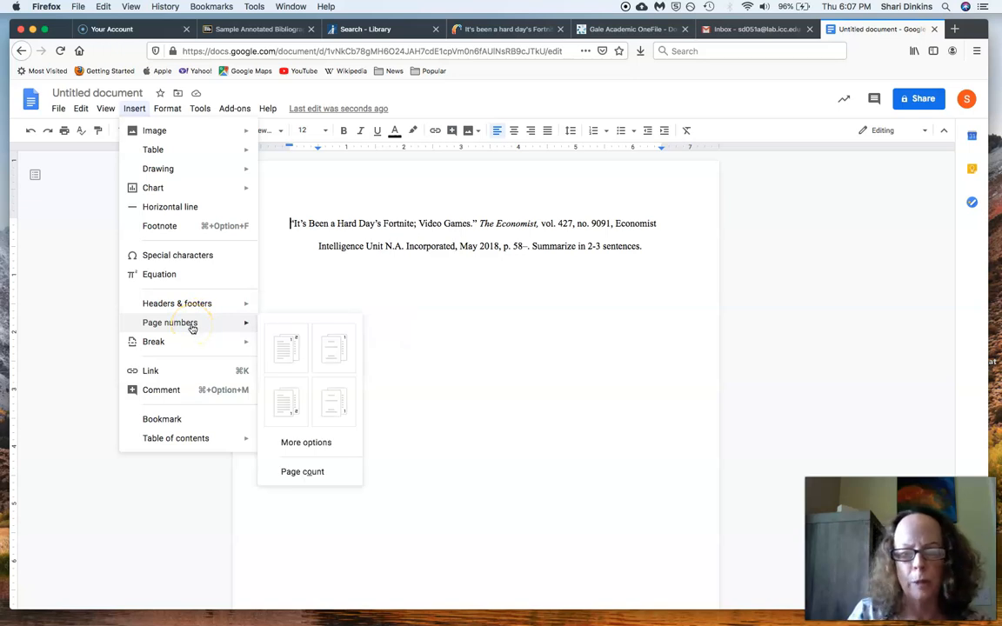
{"action": "left_click", "coordinate": [289, 353]}
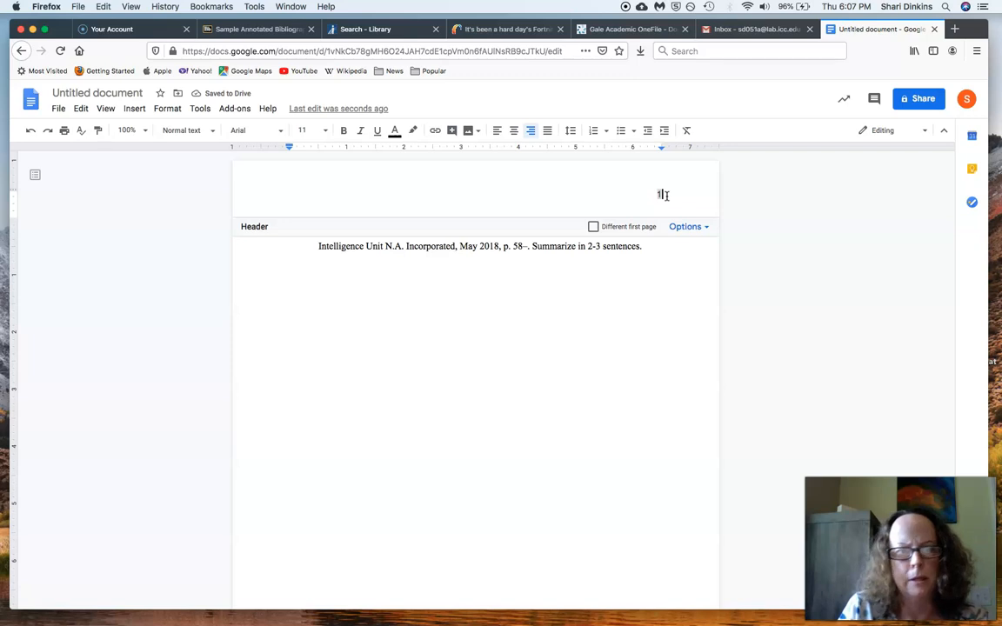
{"action": "left_click", "coordinate": [655, 194]}
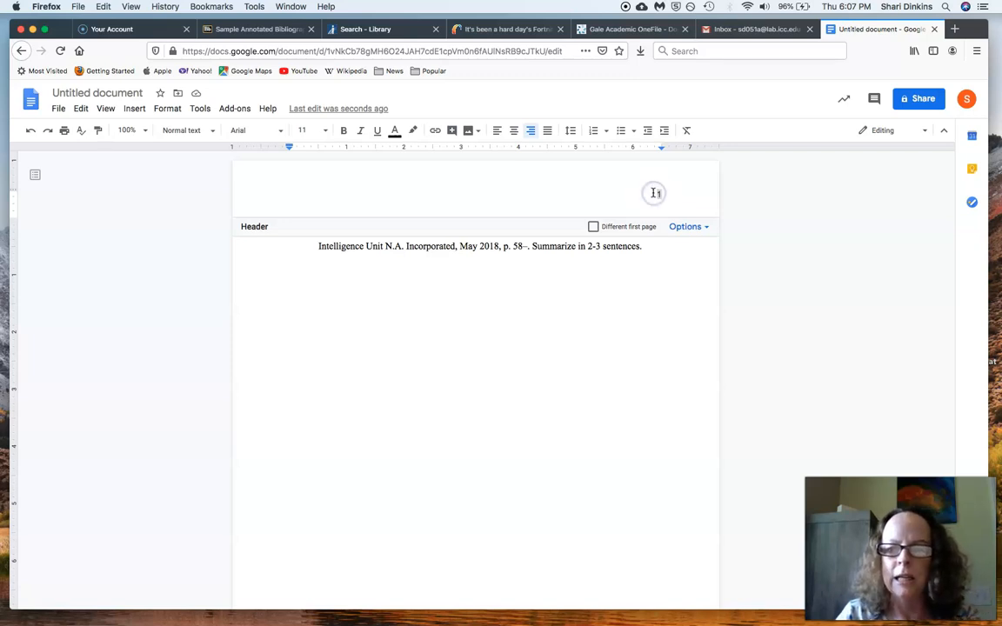
{"action": "type", "text": "Dinkins"}
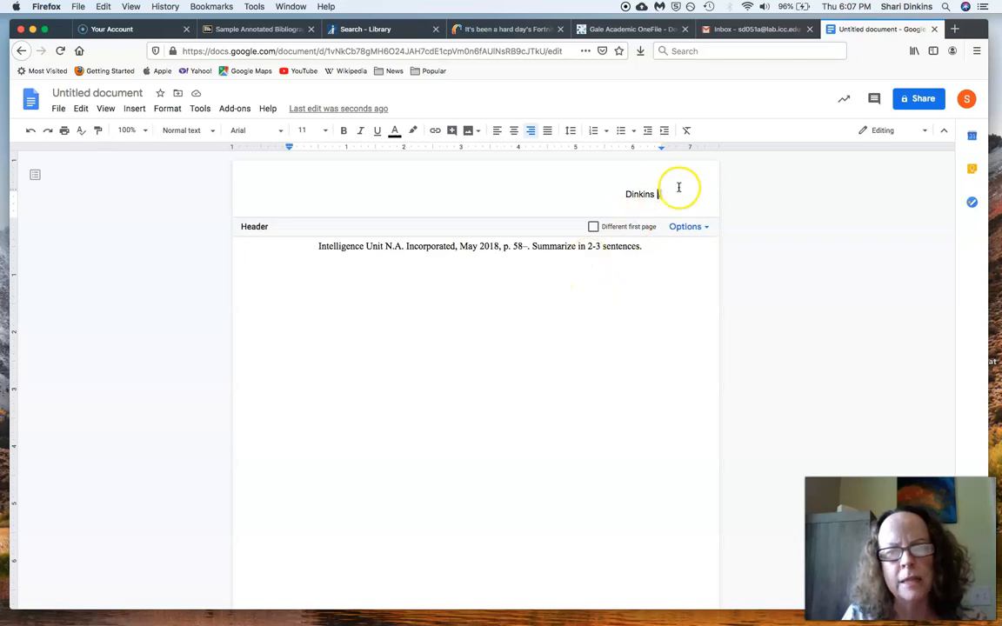
Format the header's last name and page number as Times New Roman 12, and return to the document body.
{"action": "left_click_drag", "start_coordinate": [625, 194], "coordinate": [694, 196]}
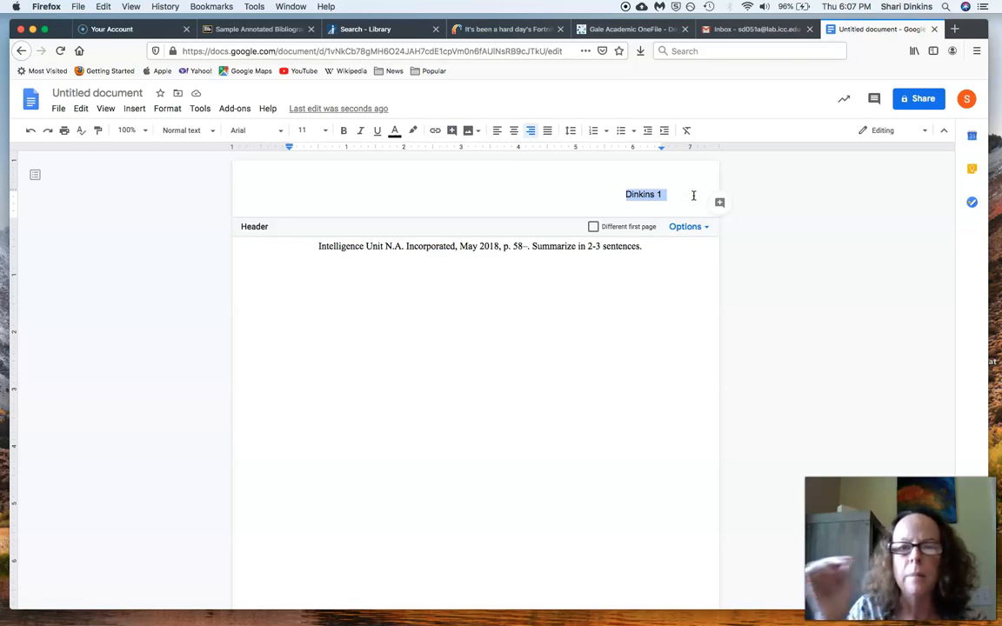
{"action": "left_click", "coordinate": [279, 129]}
{"action": "left_click", "coordinate": [274, 201]}
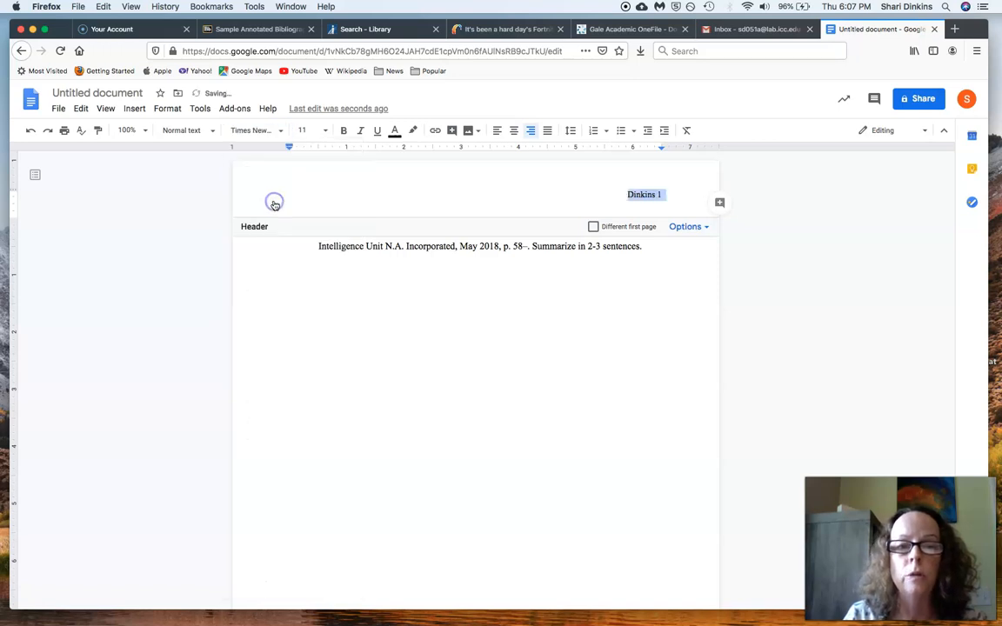
{"action": "left_click", "coordinate": [307, 131]}
{"action": "left_click", "coordinate": [306, 229]}
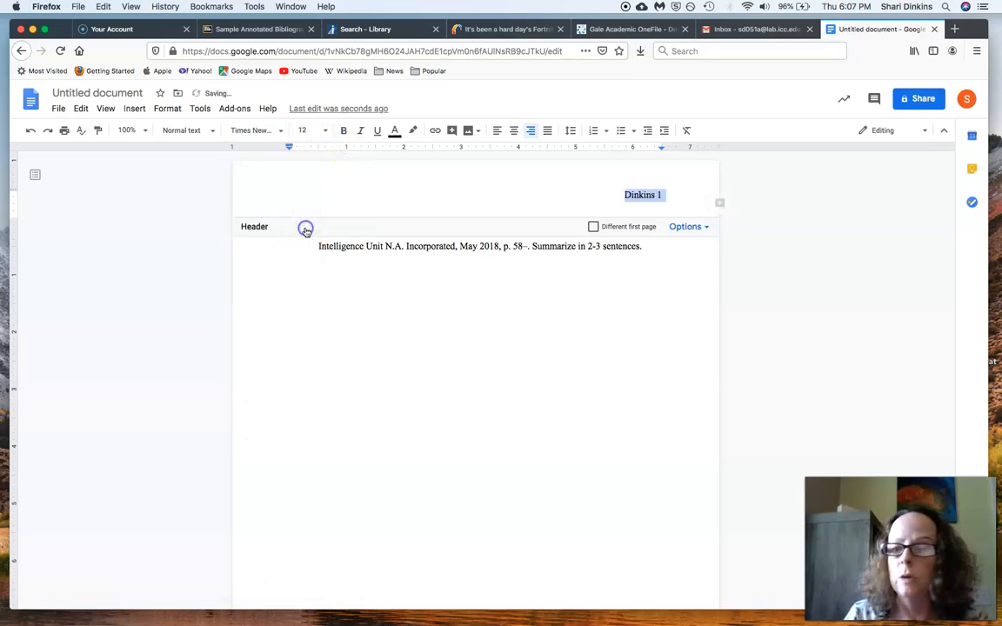
{"action": "left_click", "coordinate": [412, 271]}
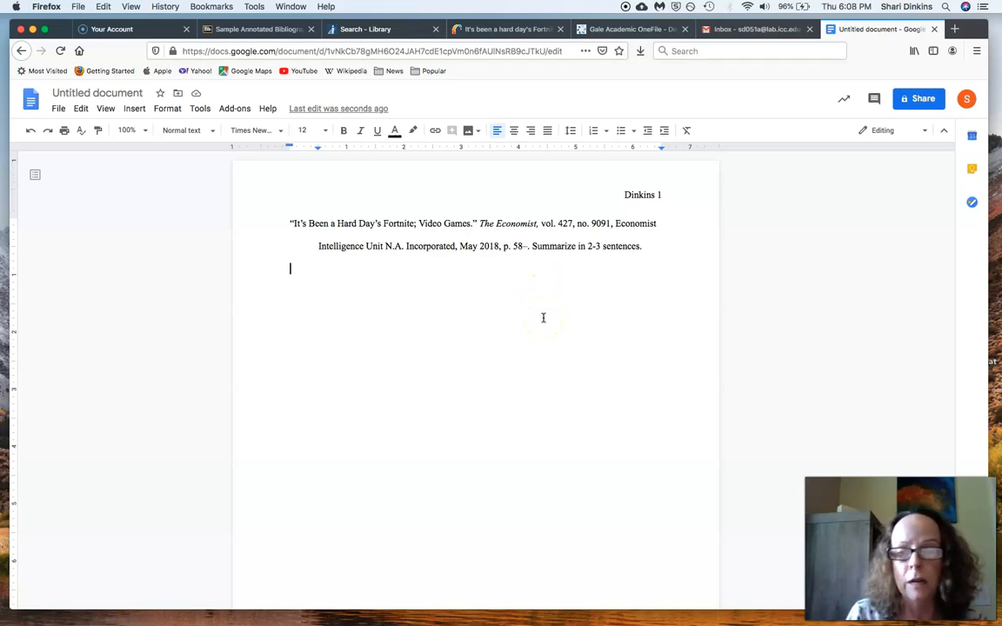
Add blank lines below the citation until a second page begins, and check the header on that page.
{"action": "scroll", "coordinate": [543, 317], "scroll_direction": "down", "scroll_amount": 2}
{"action": "scroll", "coordinate": [543, 317], "scroll_direction": "up", "scroll_amount": 2}
{"action": "key", "text": "Return"}
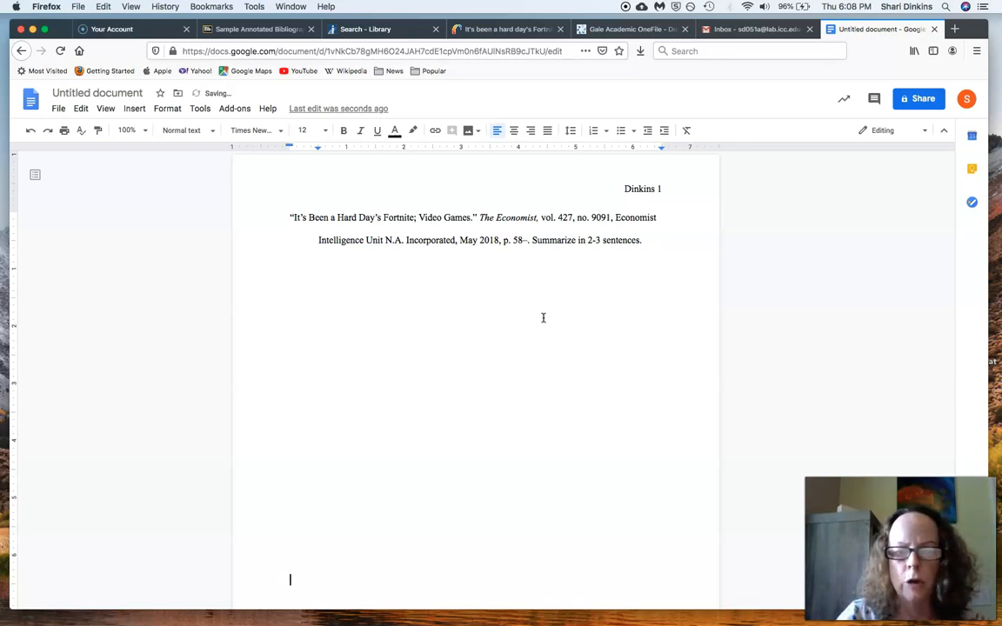
{"action": "key", "text": "Return"}
{"action": "key", "text": "Return"}
{"action": "key", "text": "Return"}
{"action": "key", "text": "Return"}
{"action": "key", "text": "Return"}
{"action": "key", "text": "Return"}
{"action": "key", "text": "Return"}
{"action": "key", "text": "Return"}
{"action": "key", "text": "Return"}
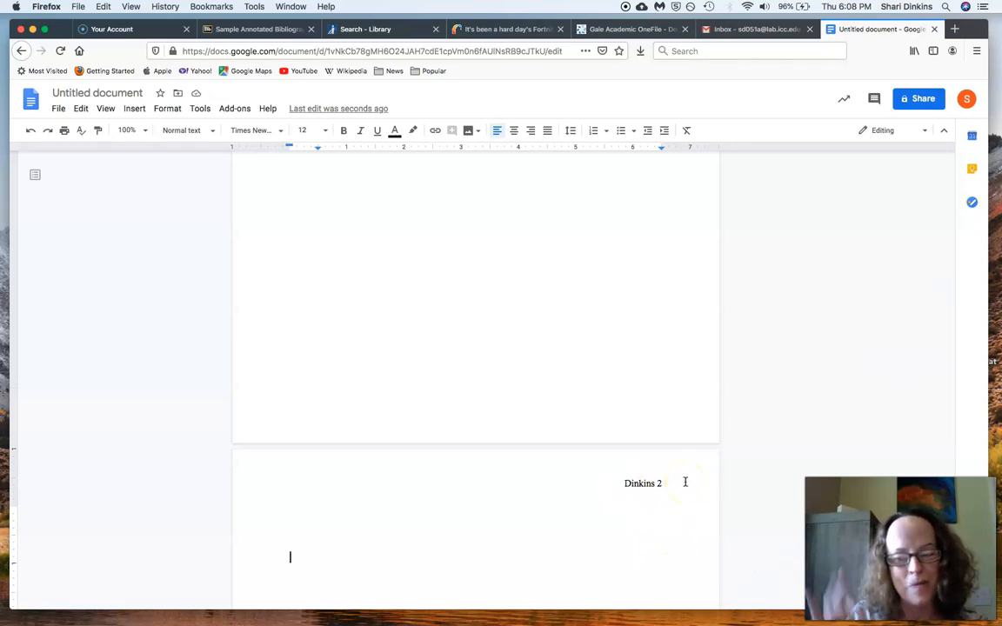
Remove all the blank lines below the citation entry.
{"action": "key", "text": "BackSpace"}
{"action": "key", "text": "BackSpace"}
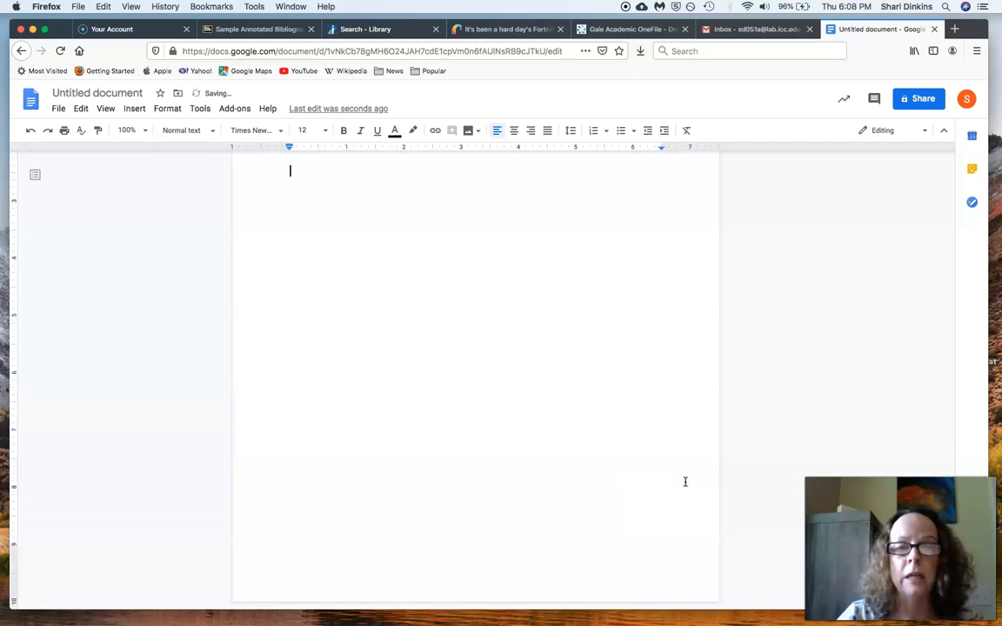
{"action": "scroll", "coordinate": [684, 481], "scroll_direction": "up", "scroll_amount": 5}
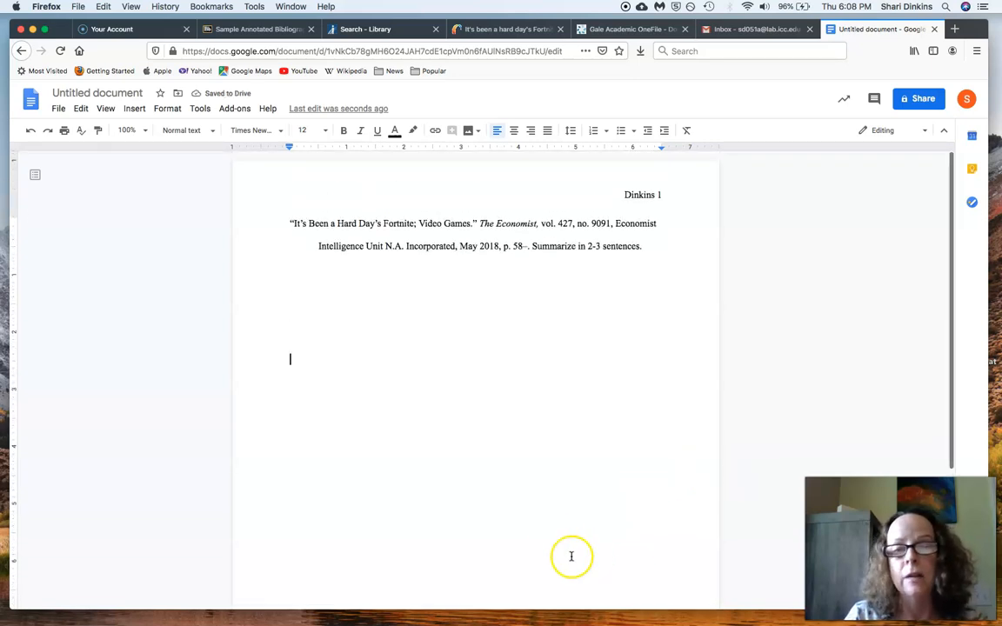
{"action": "left_click", "coordinate": [479, 484]}
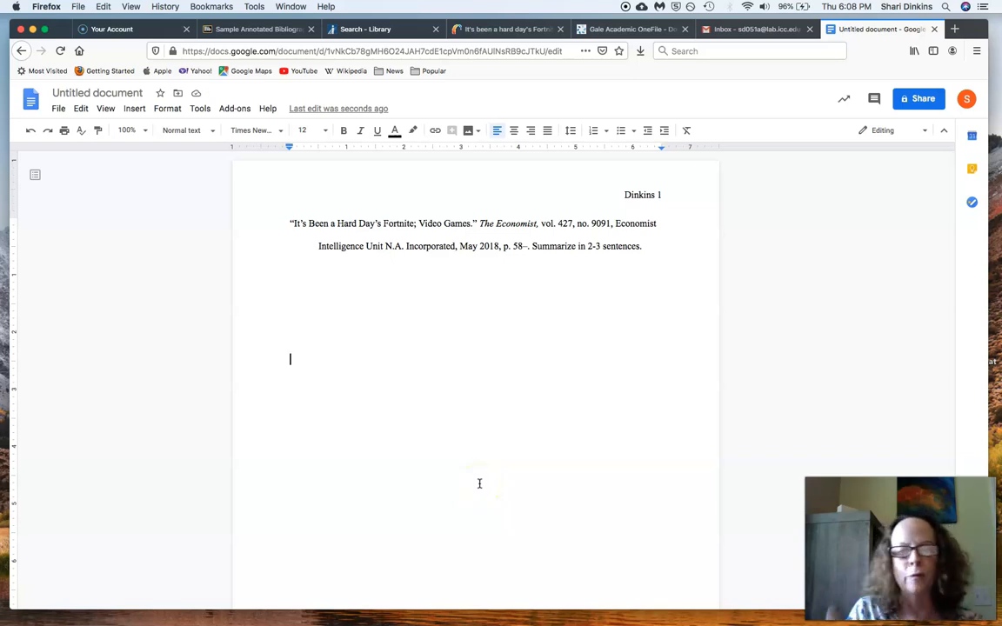
{"action": "key", "text": "BackSpace"}
{"action": "key", "text": "BackSpace"}
{"action": "key", "text": "BackSpace"}
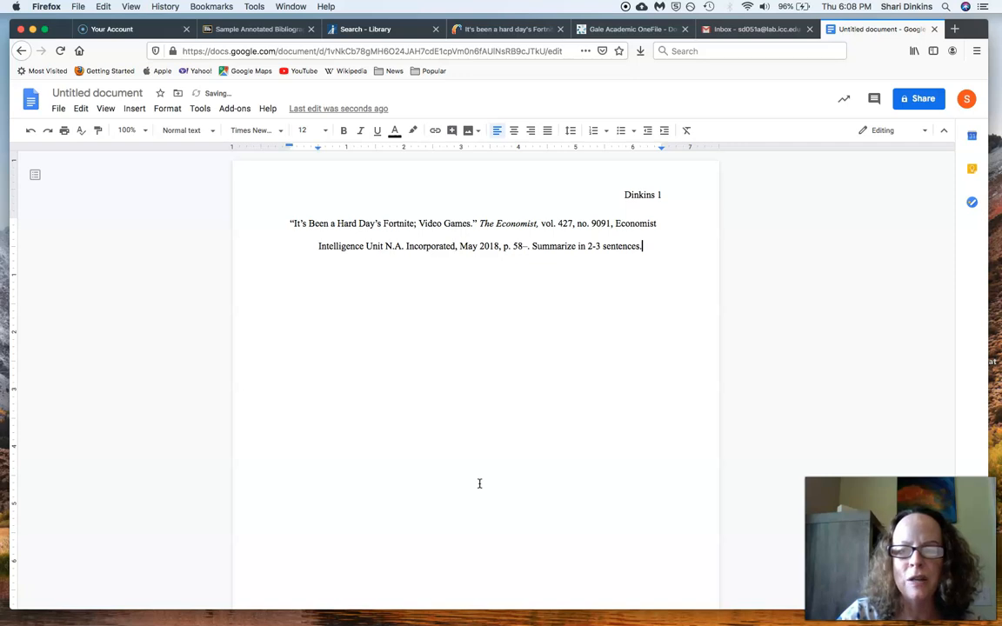
Delete the placeholder summary sentence after the citation's page reference.
{"action": "key", "text": "BackSpace"}
{"action": "key", "text": "BackSpace"}
{"action": "key", "text": "BackSpace"}
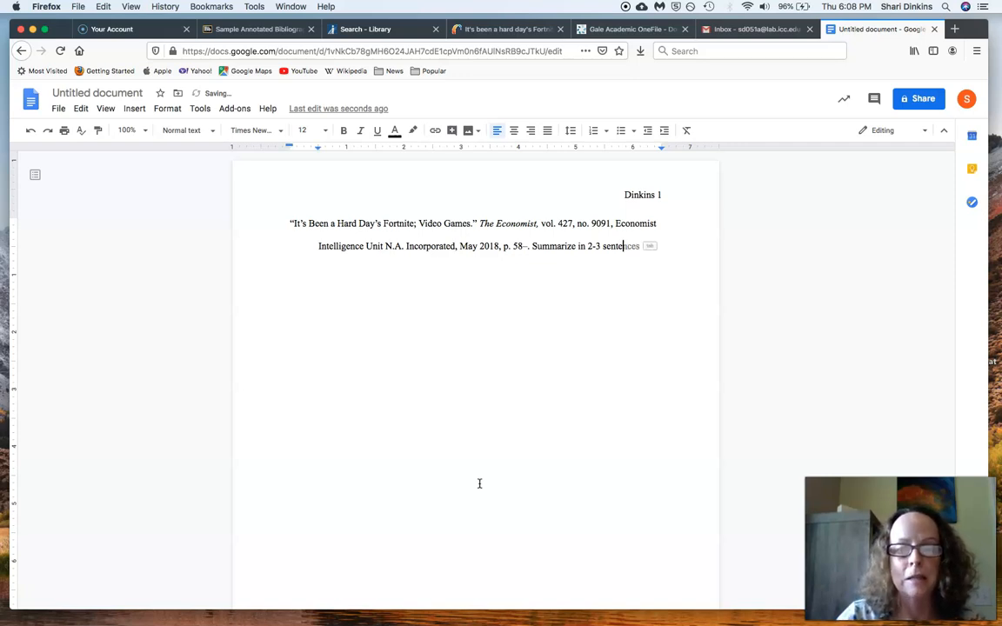
{"action": "left_click", "coordinate": [535, 247]}
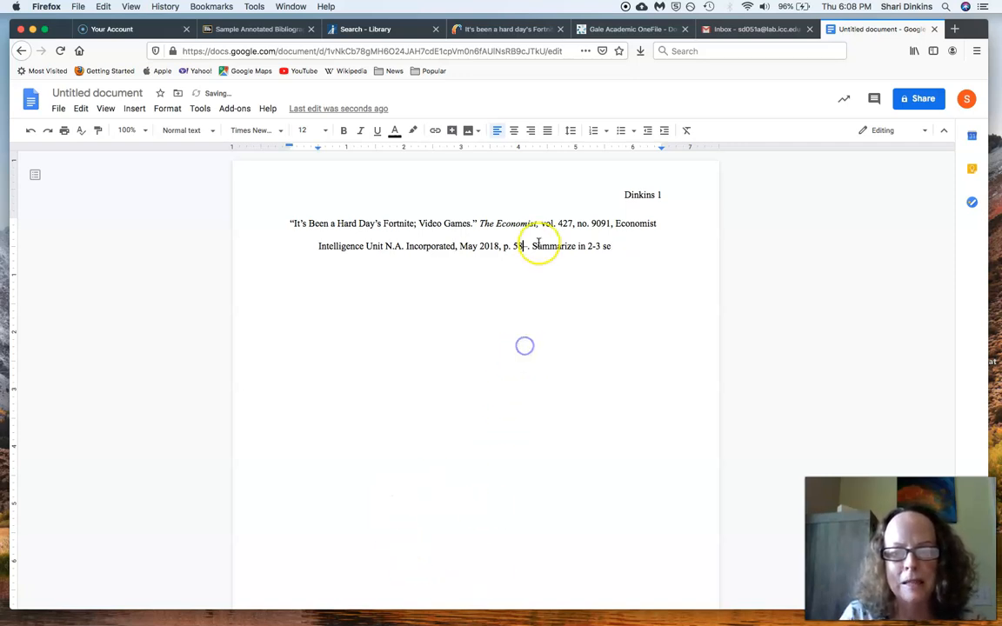
{"action": "left_click_drag", "start_coordinate": [534, 246], "coordinate": [728, 290]}
{"action": "key", "text": "BackSpace"}
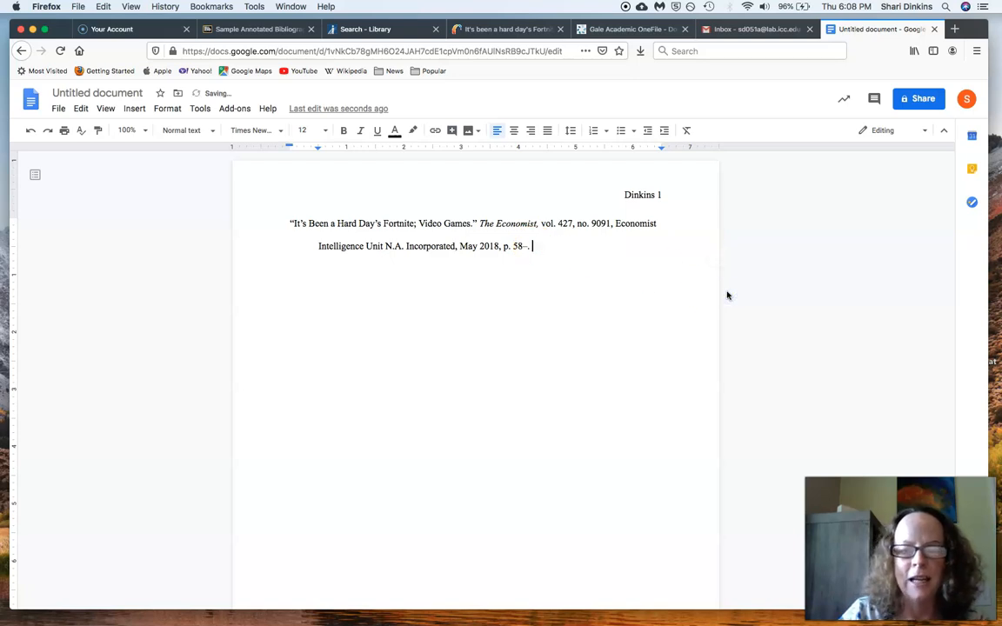